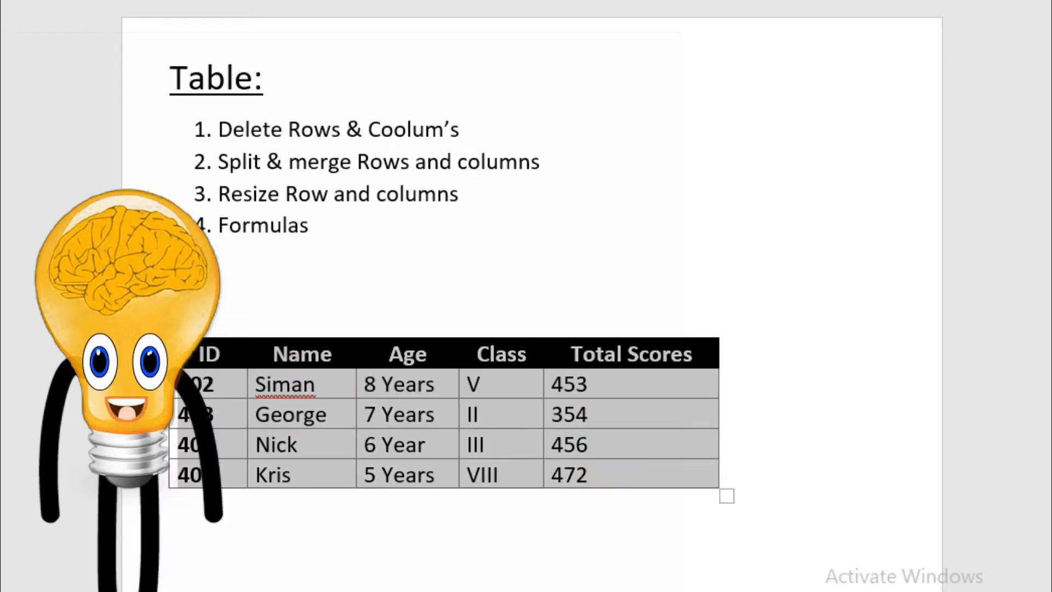
left_click(551, 2)
left_click(682, 474)
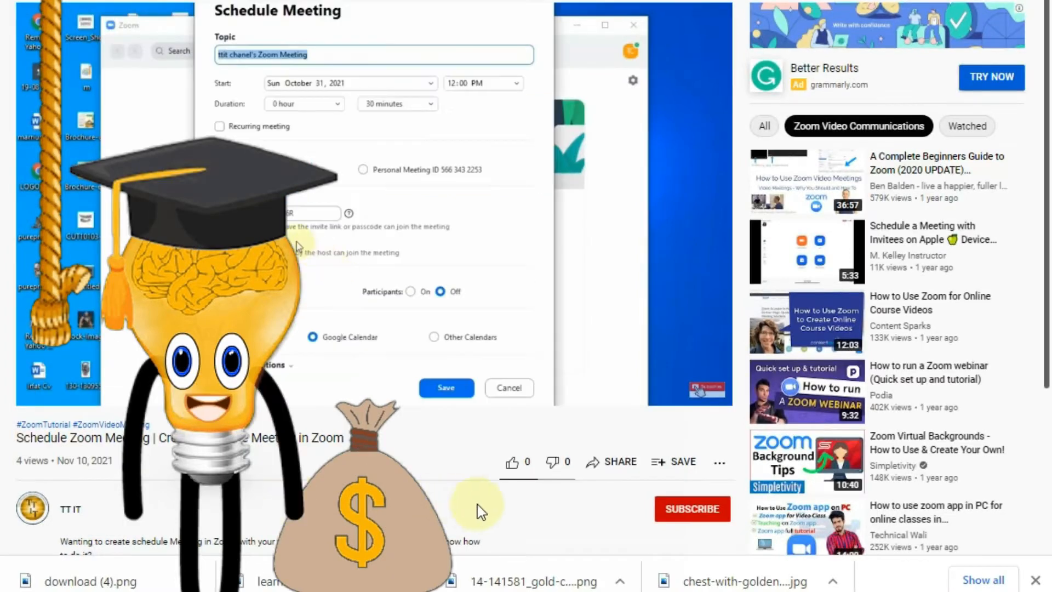
Subscribe to the TT IT channel and set its notifications to All.
left_click(685, 510)
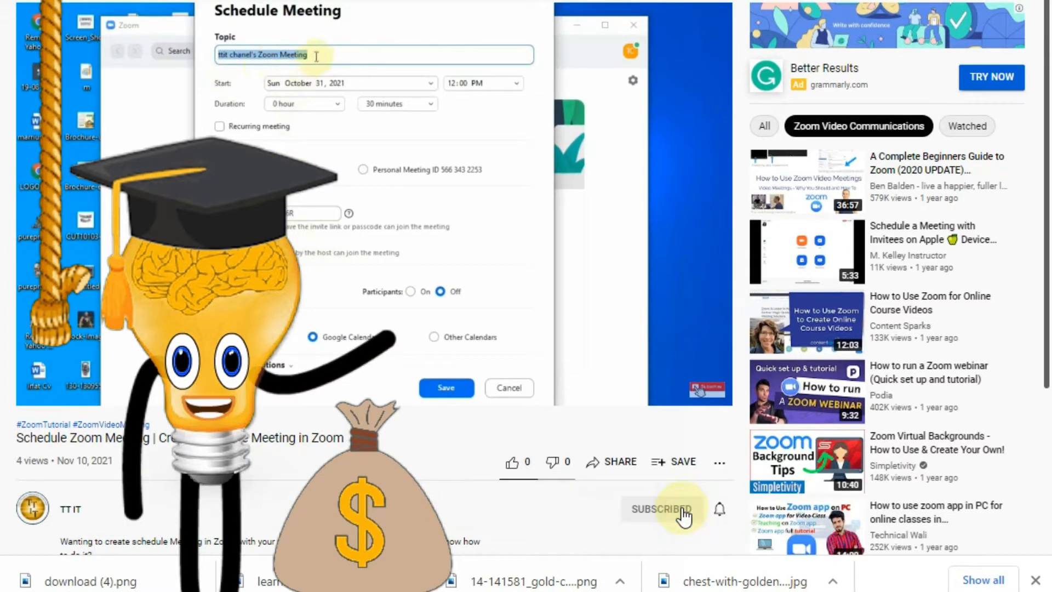
left_click(721, 510)
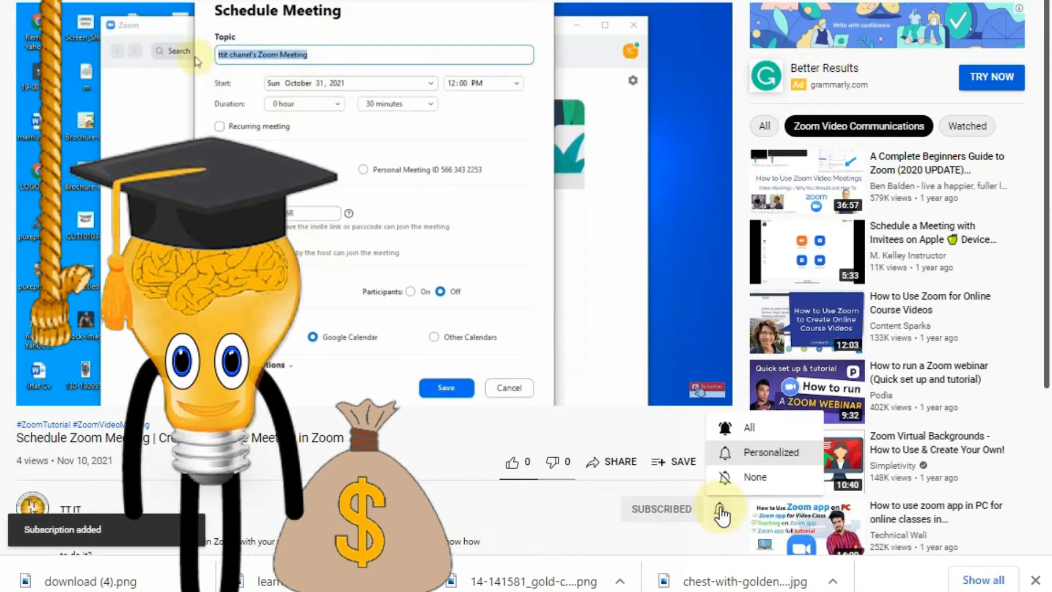
left_click(727, 432)
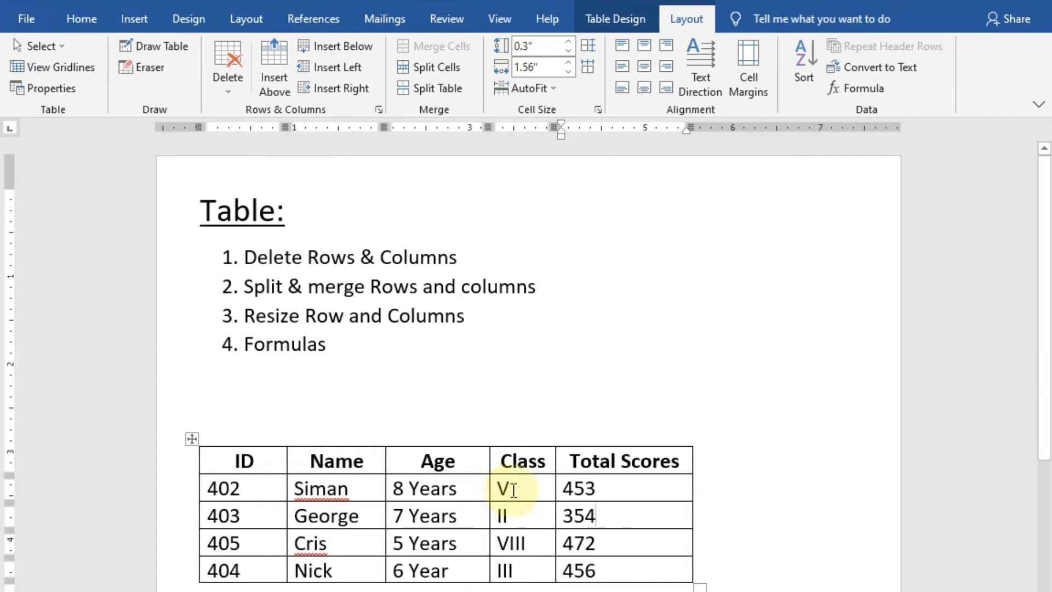
Delete the second data row of the table with the Delete Rows command and undo the deletion.
left_click_drag(623, 512, 247, 510)
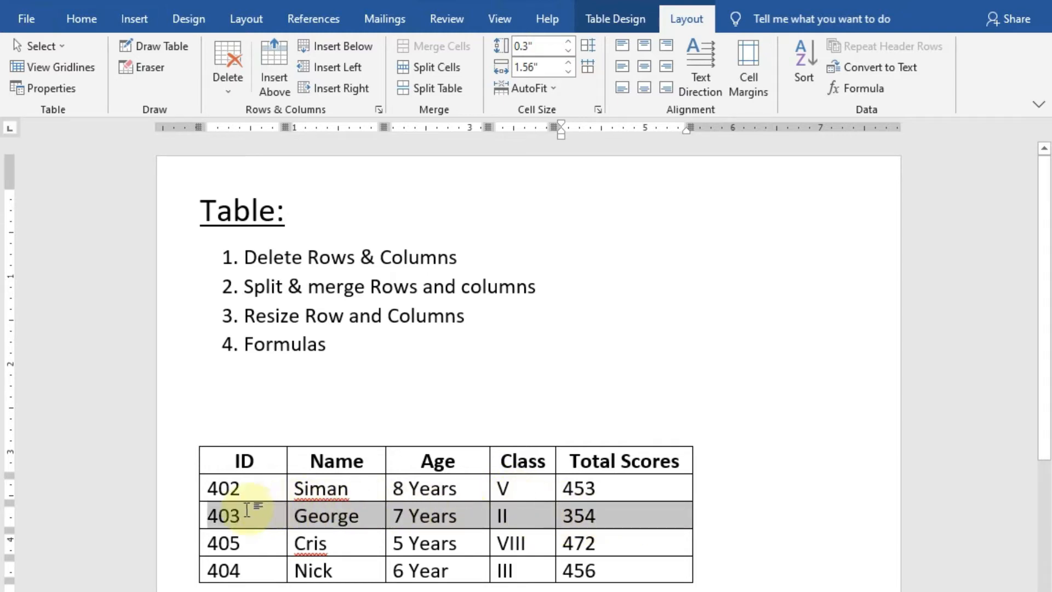
left_click(75, 10)
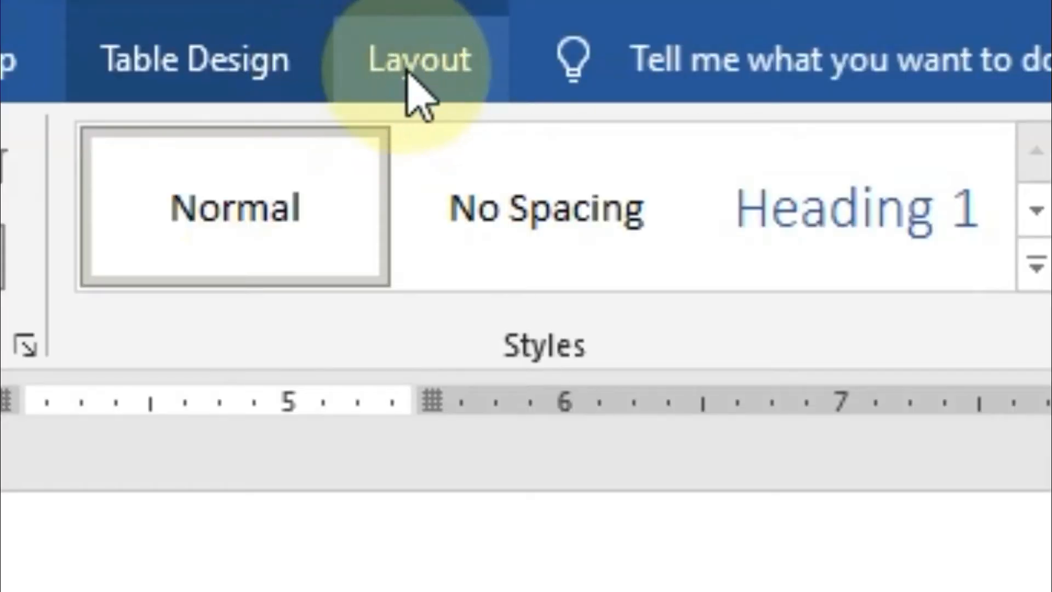
left_click(408, 74)
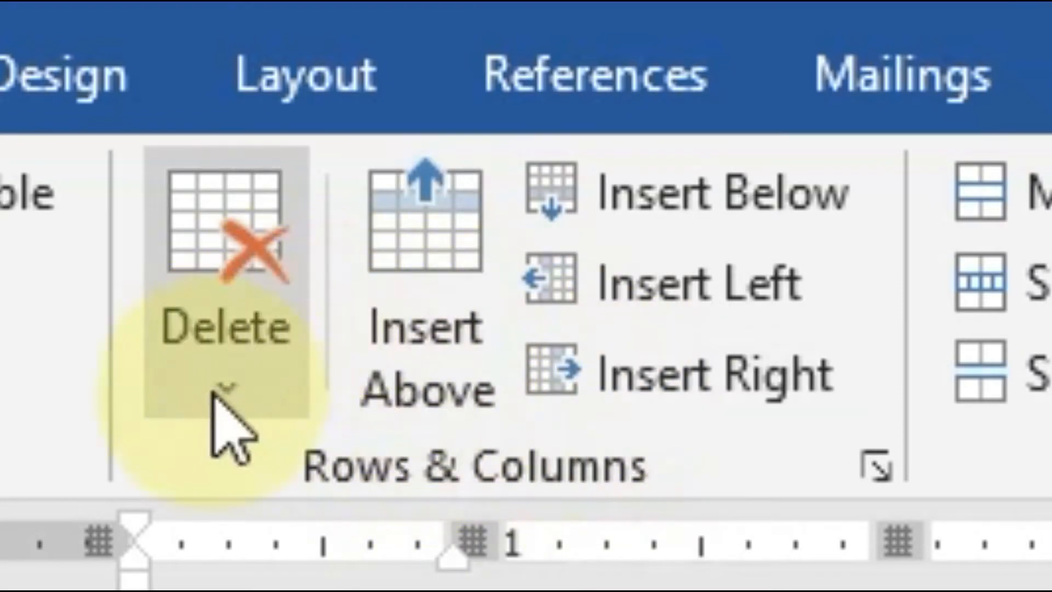
left_click(245, 392)
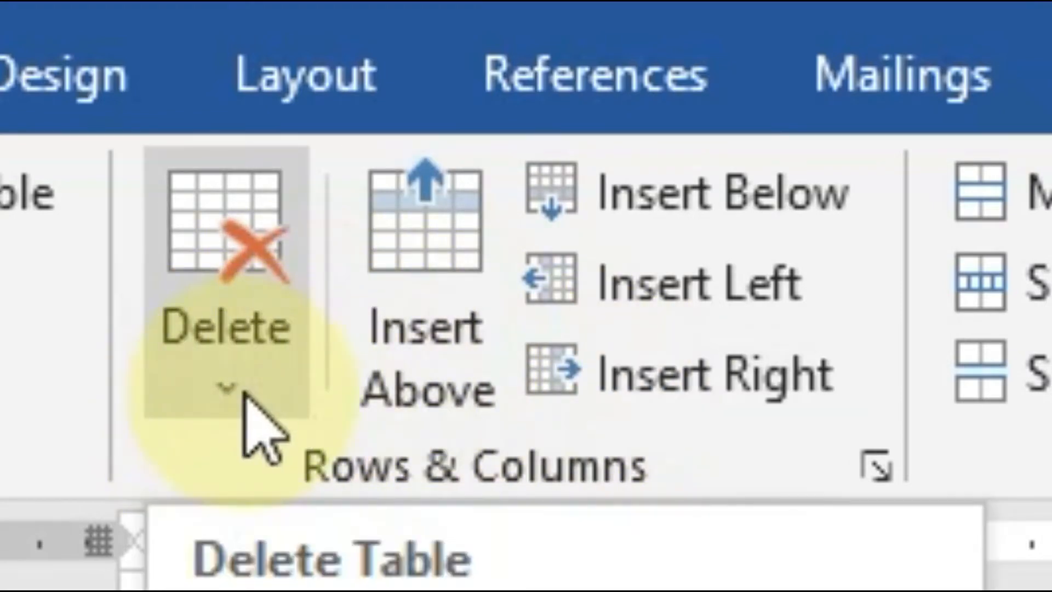
left_click(241, 388)
left_click(240, 388)
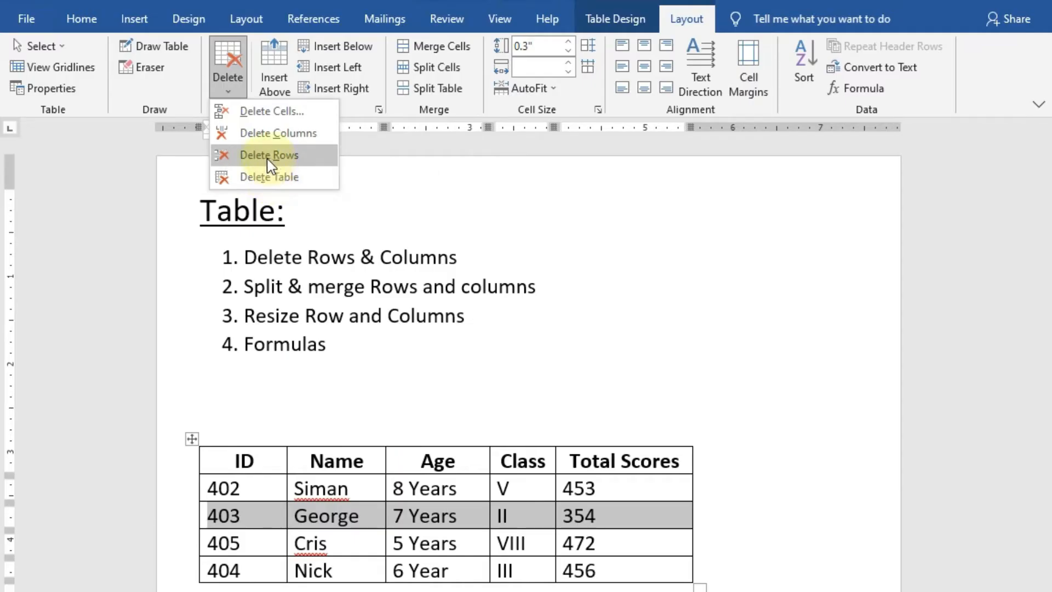
left_click(269, 157)
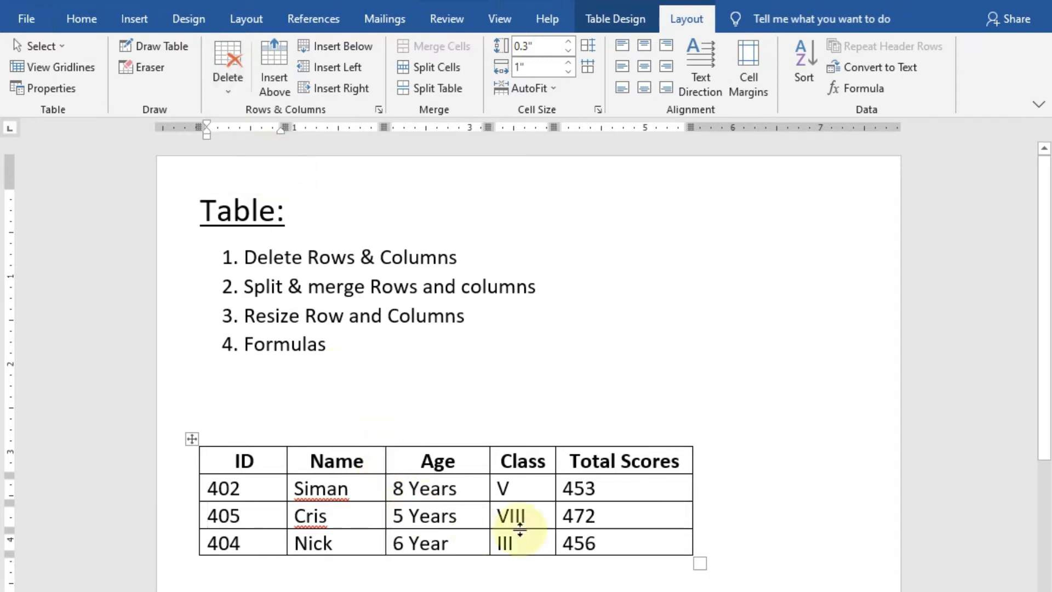
key("ctrl+z")
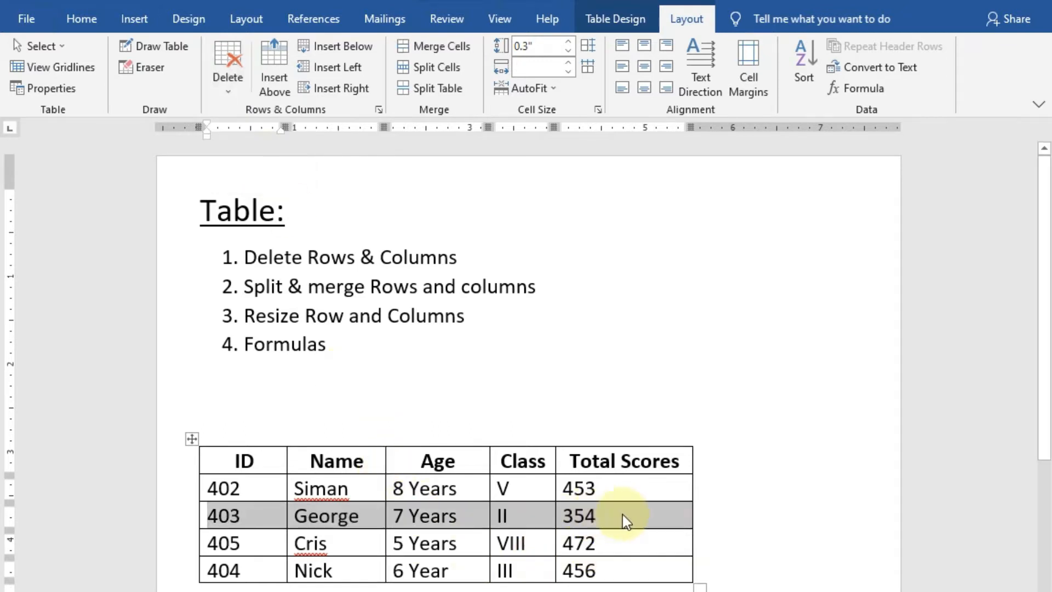
Delete the Total Scores column from the table with the Delete Columns command and undo the deletion.
left_click_drag(580, 454, 594, 566)
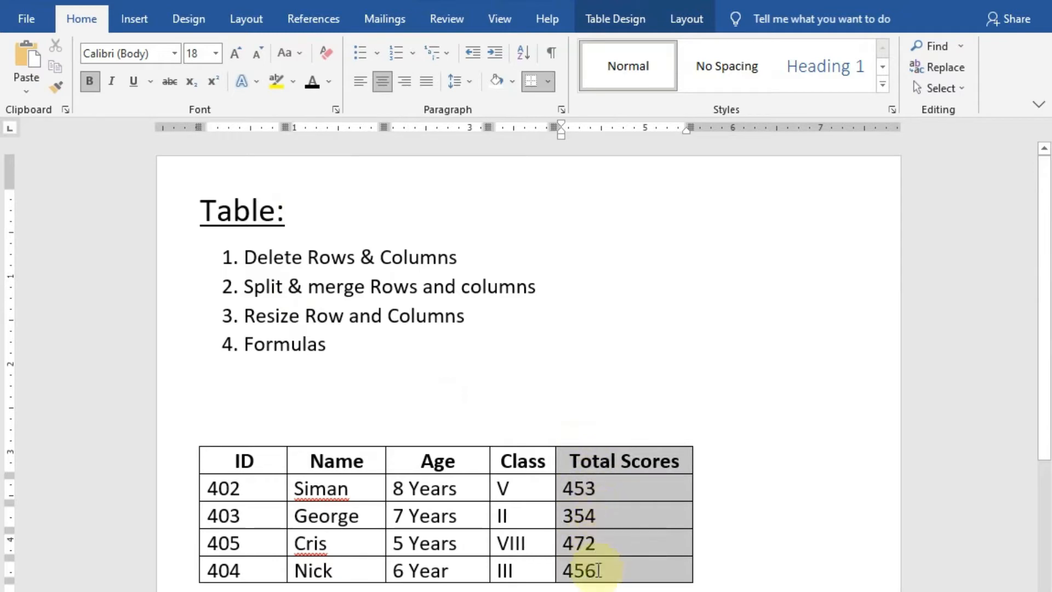
left_click(675, 20)
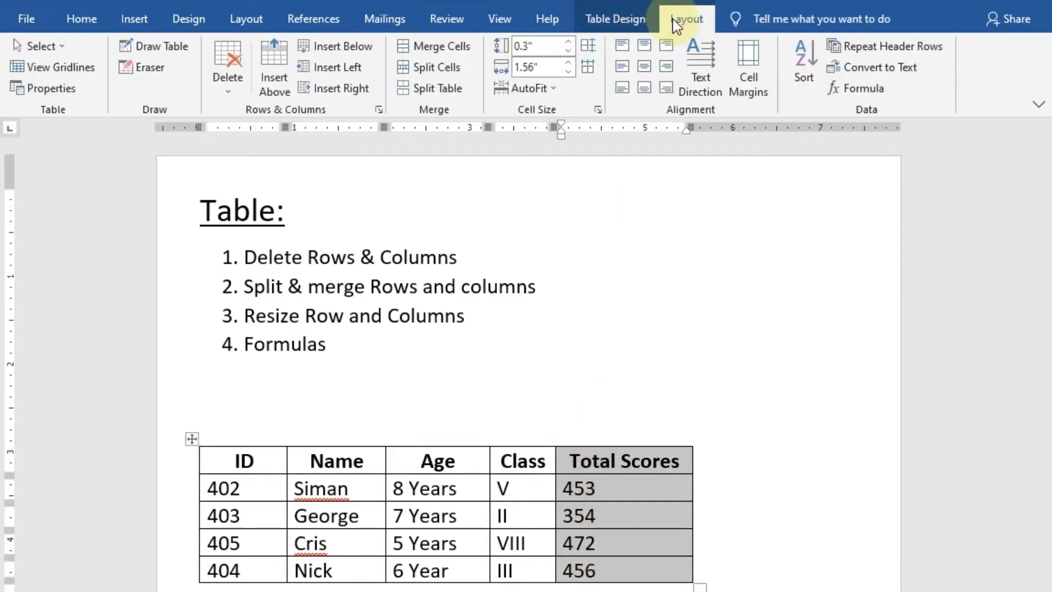
left_click(229, 90)
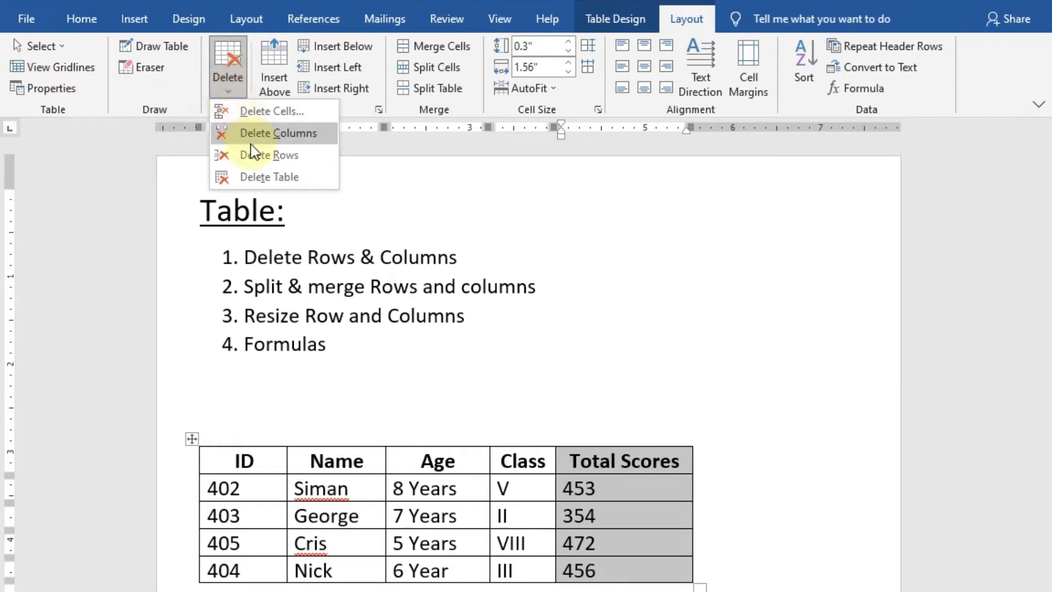
left_click(252, 136)
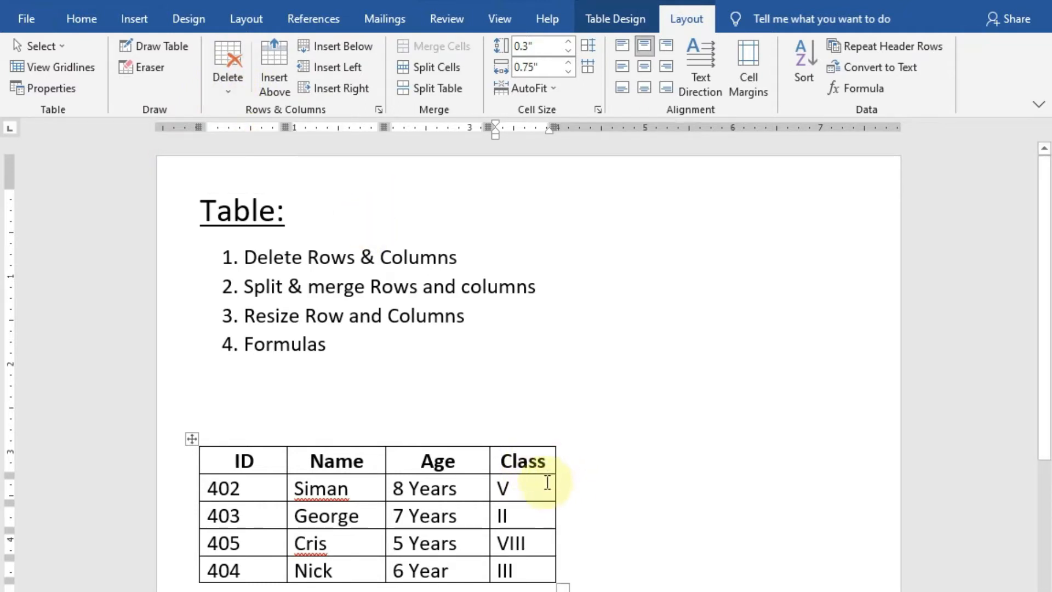
key("ctrl+z")
left_click(614, 492)
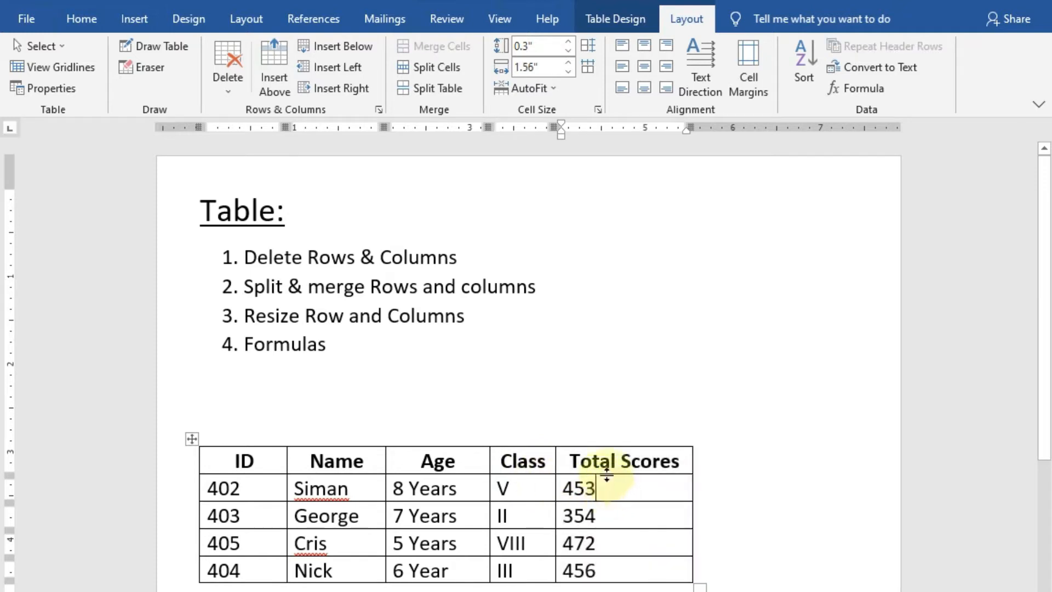
Delete the first data row using Delete Cells with the Delete entire row option, and undo the deletion.
left_click_drag(639, 480, 252, 490)
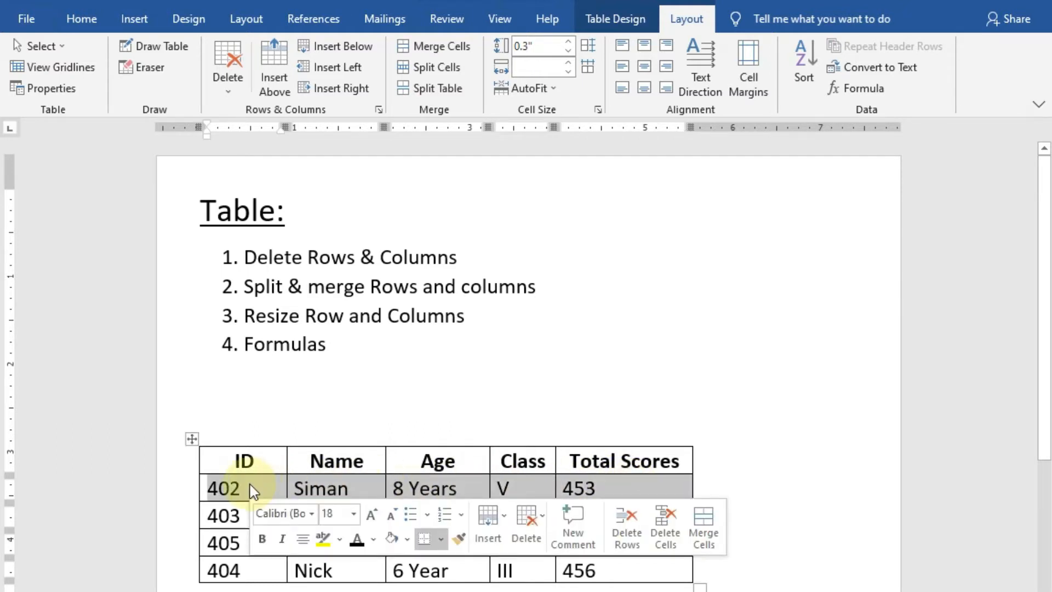
right_click(253, 490)
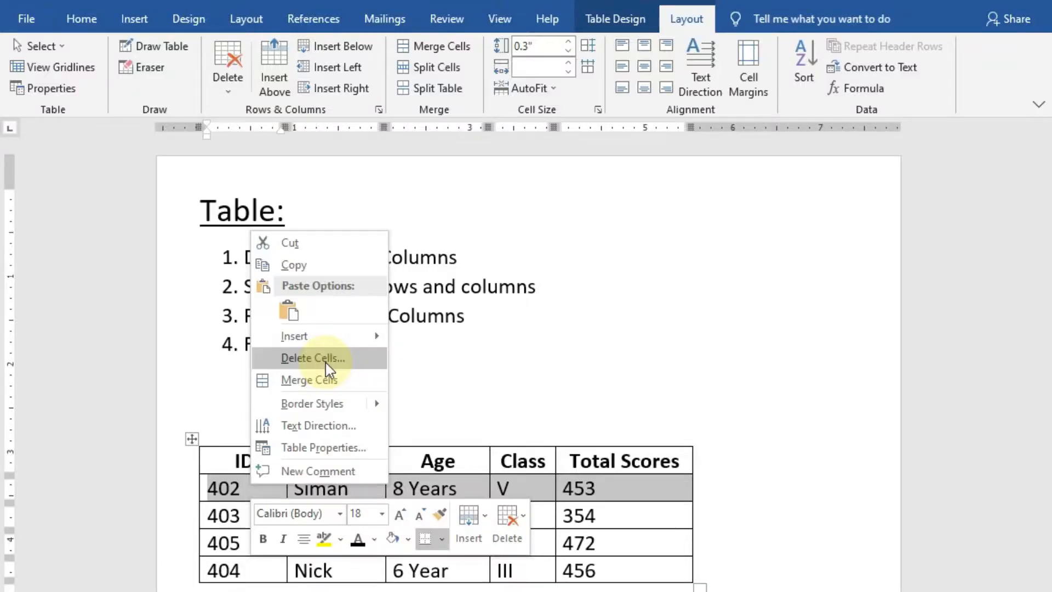
left_click(451, 193)
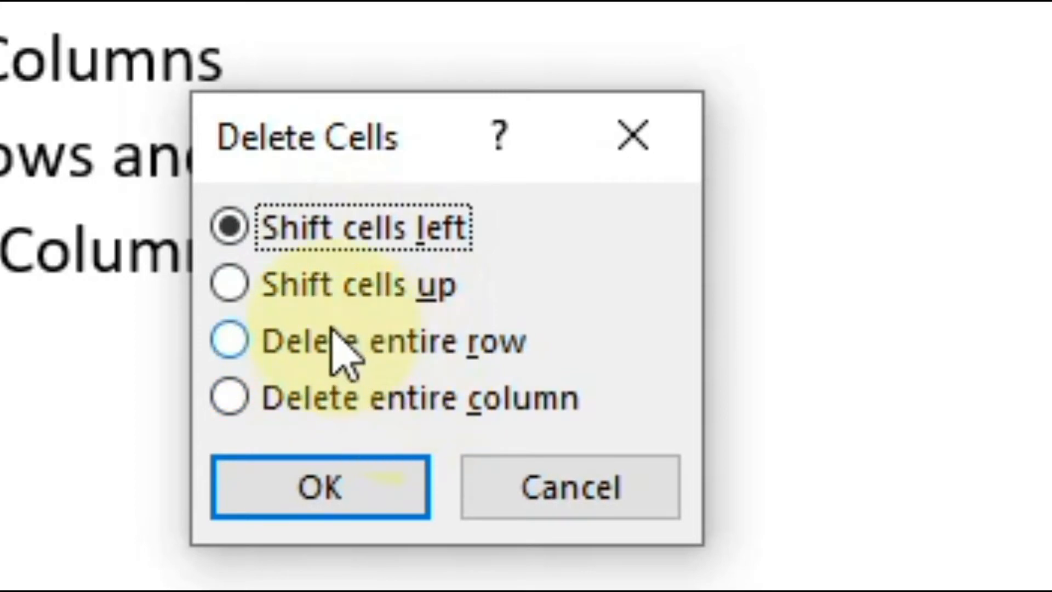
left_click(347, 340)
left_click(317, 489)
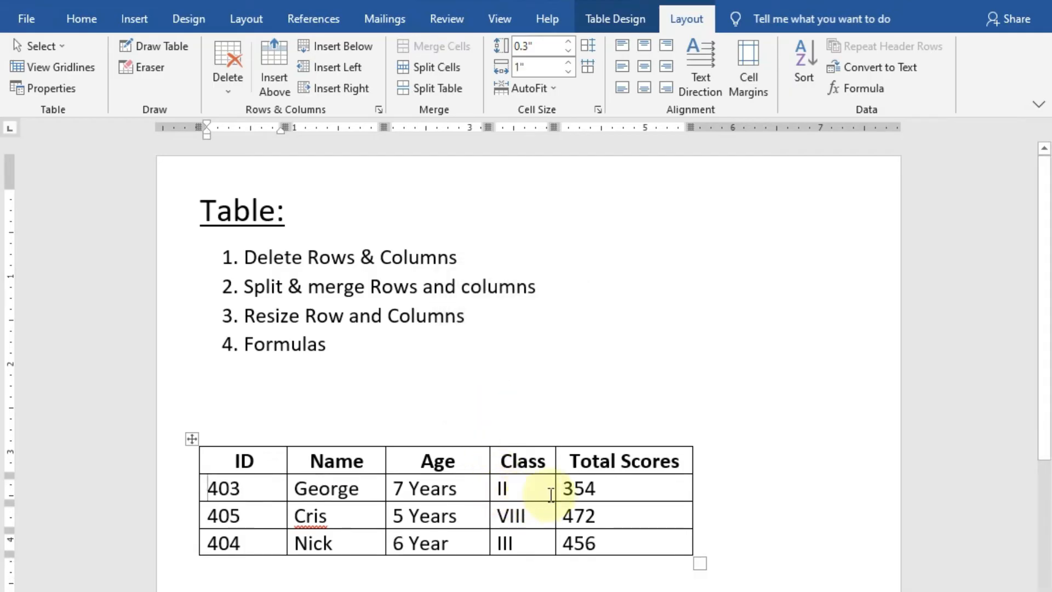
key("ctrl+z")
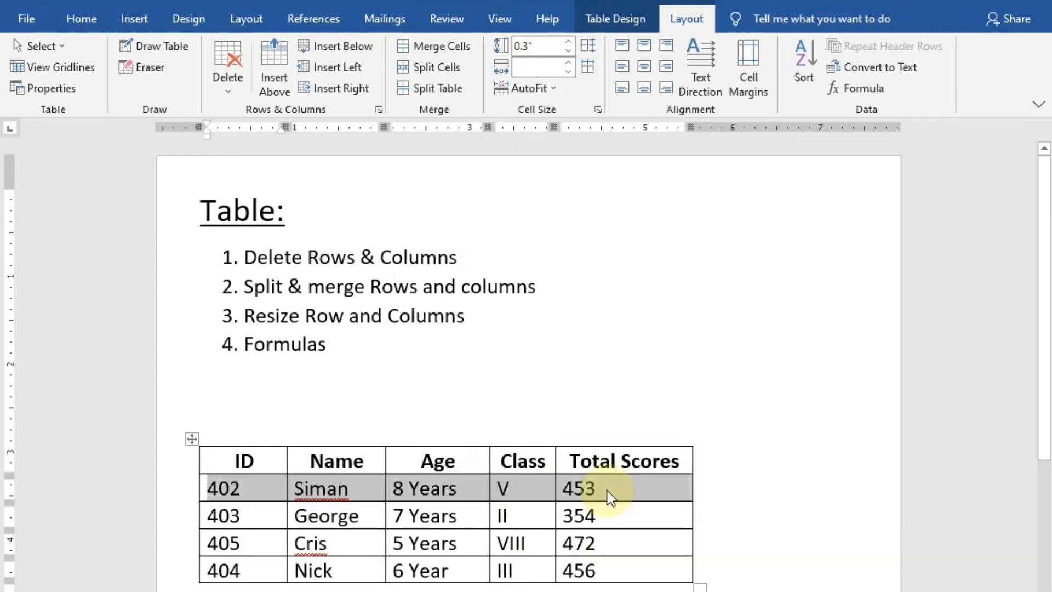
Remove the second data row using only the keyboard, choosing Delete entire row, and undo the removal.
left_click(620, 511)
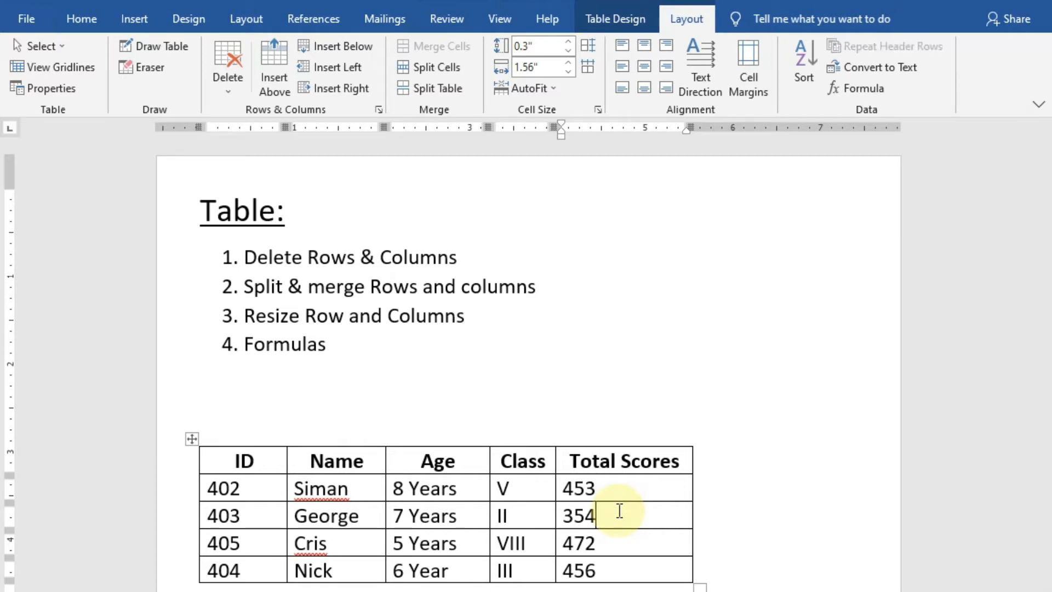
key("shift+Left")
key("shift+Left")
key("shift+Left")
key("shift+Left")
key("shift+Left")
key("shift+Left")
key("shift+Left")
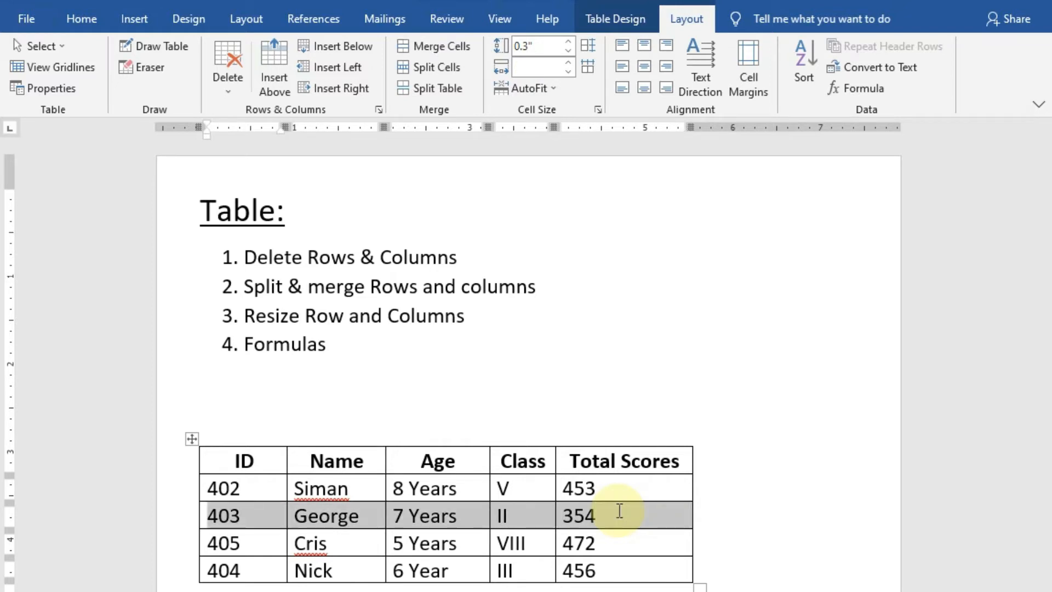
key("BackSpace")
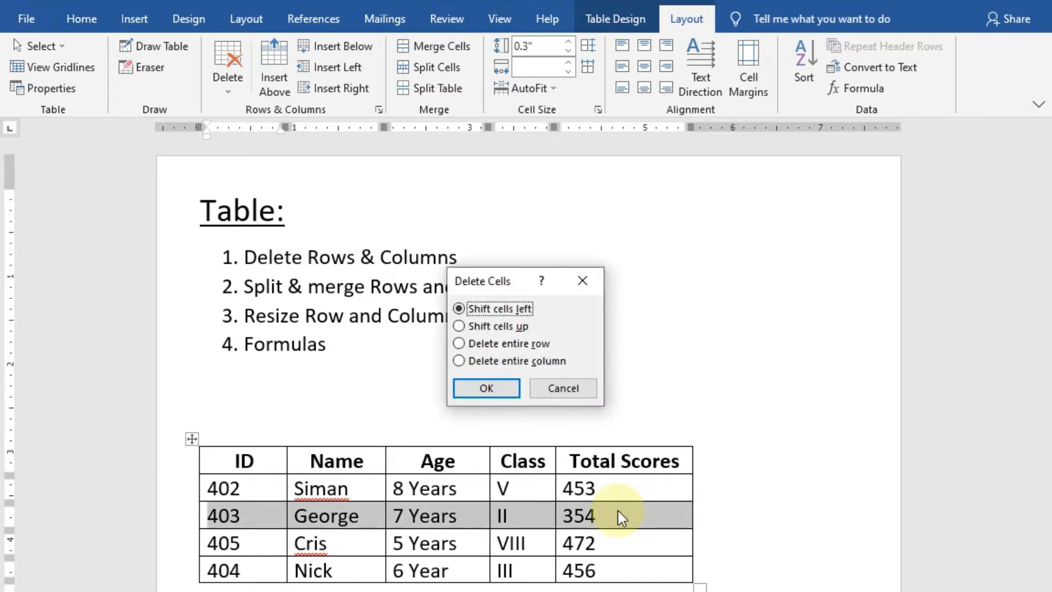
key("Down")
key("Down")
key("Up")
key("Up")
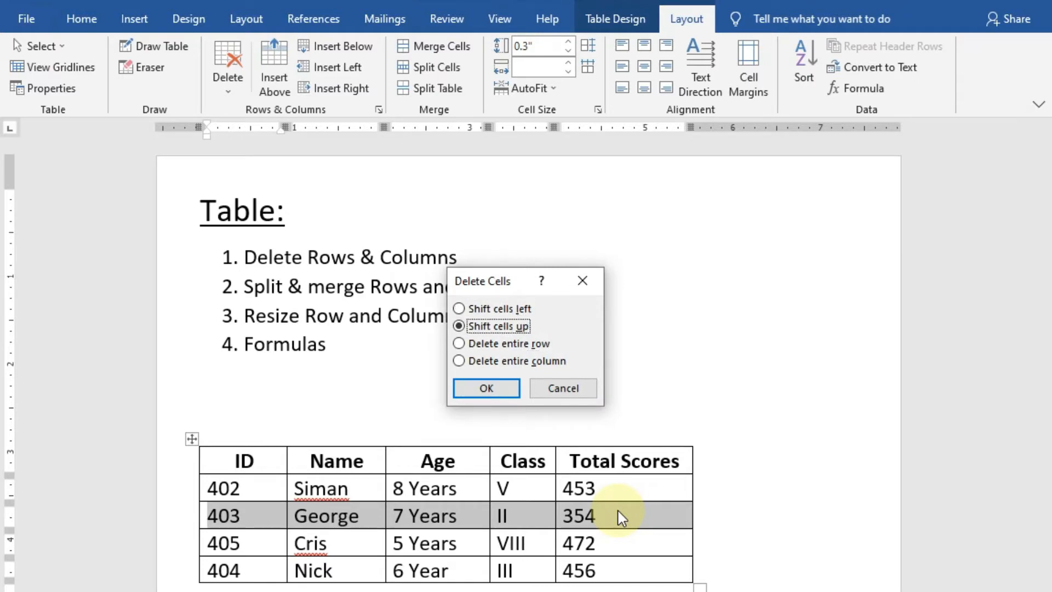
key("Down")
key("Down")
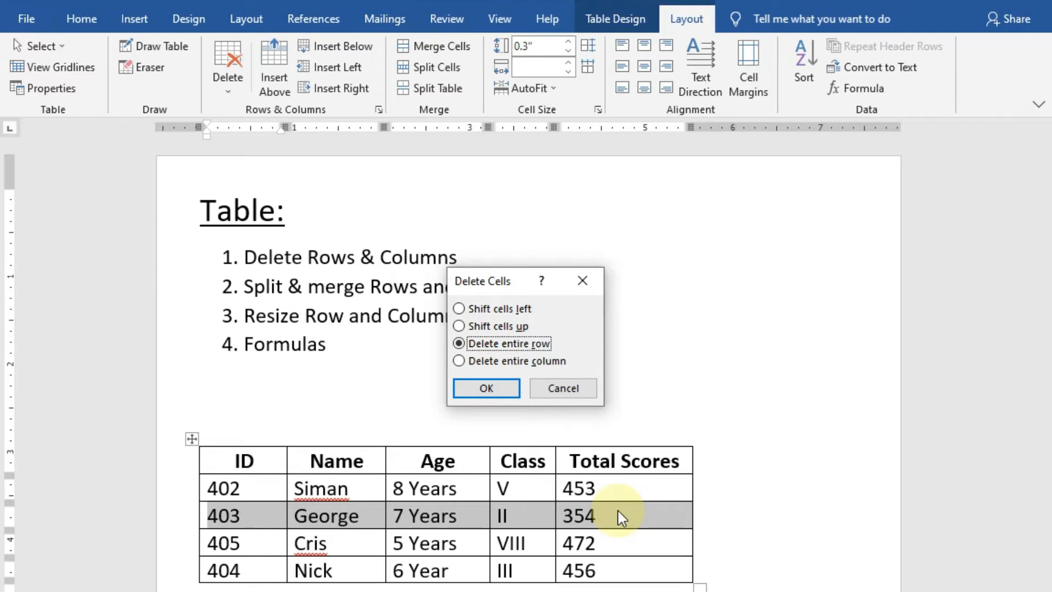
key("Tab")
key("Return")
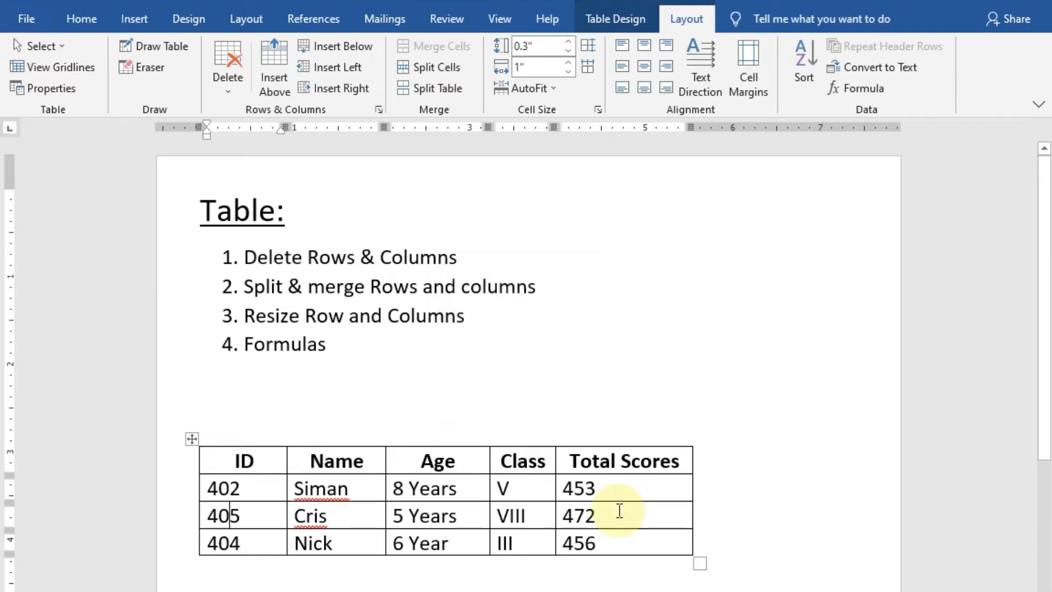
key("ctrl+z")
Select the whole Age column with the keyboard, delete it from the table, and undo the deletion.
key("Up")
key("Right")
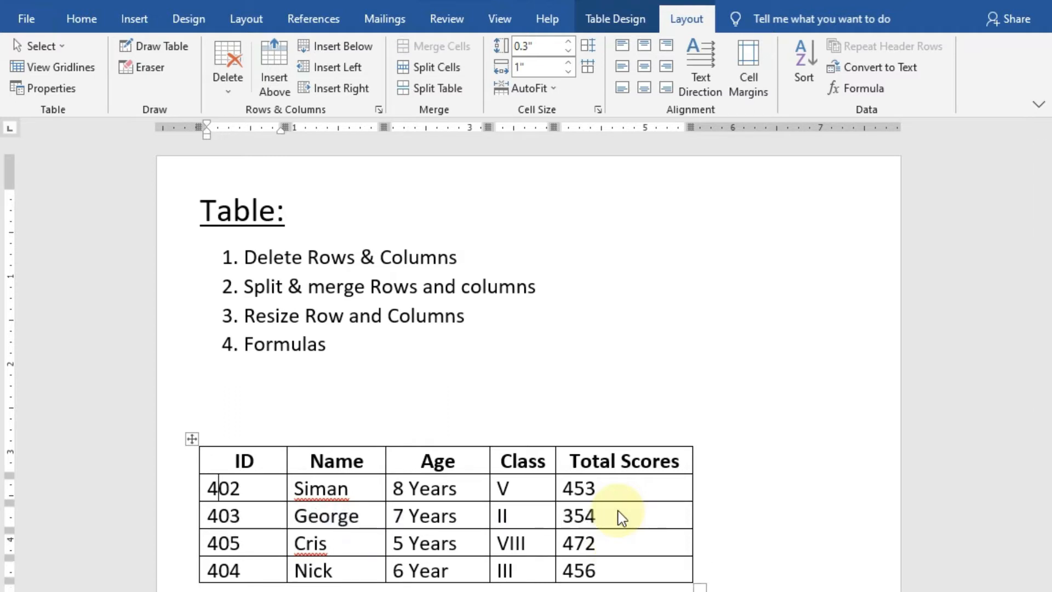
key("Right")
key("Right")
key("Right")
key("Right")
key("Right")
key("Right")
key("Right")
key("Right")
key("Right")
key("Right")
key("Right")
key("Right")
key("Right")
key("Right")
key("Right")
key("Right")
key("Right")
key("Right")
key("Left")
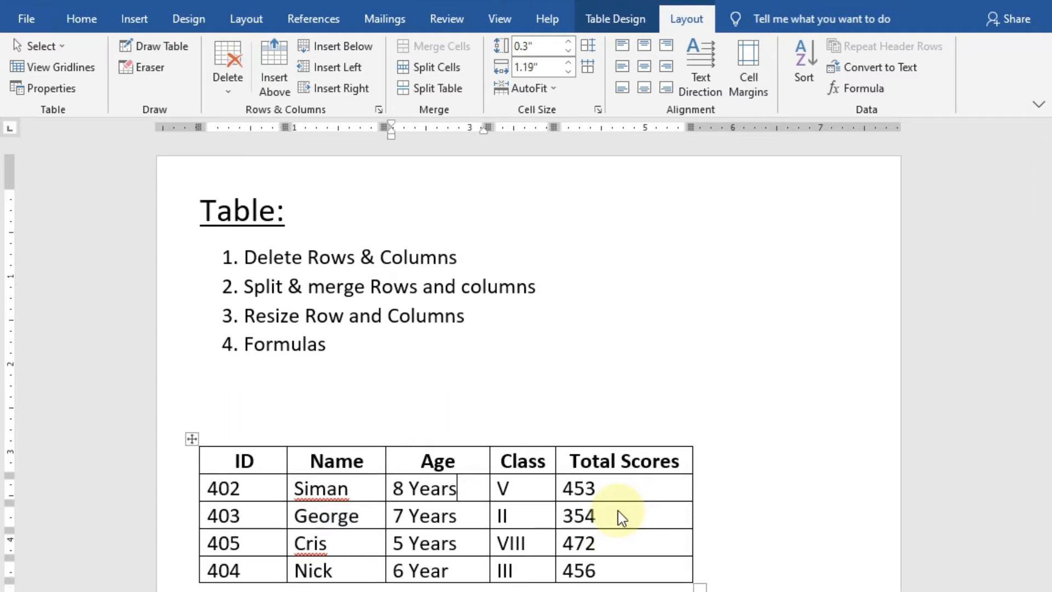
key("Up")
key("shift+Down")
key("shift+Down")
key("shift+Down")
key("shift+Down")
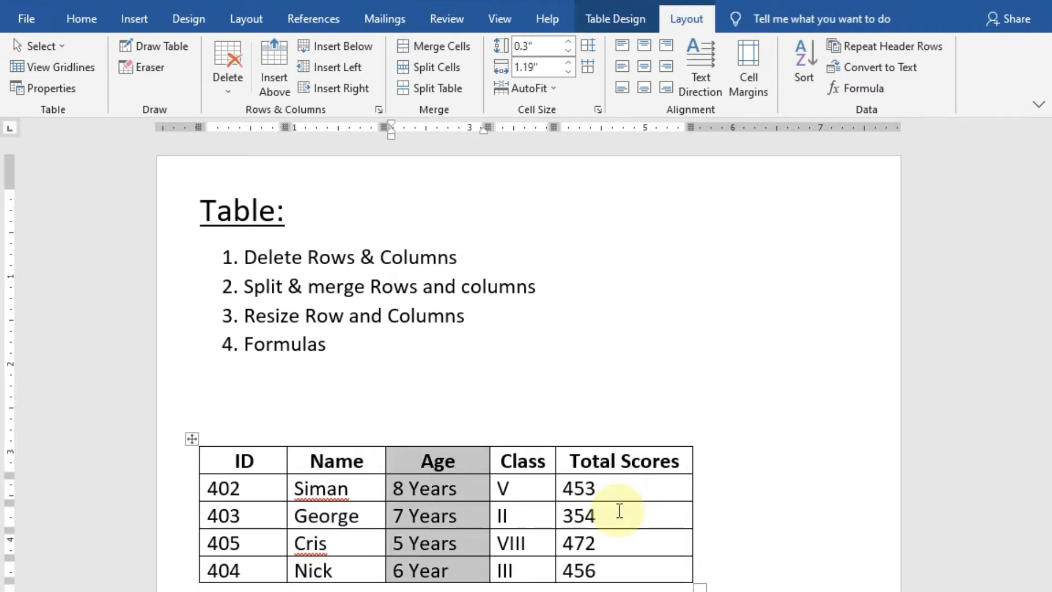
key("BackSpace")
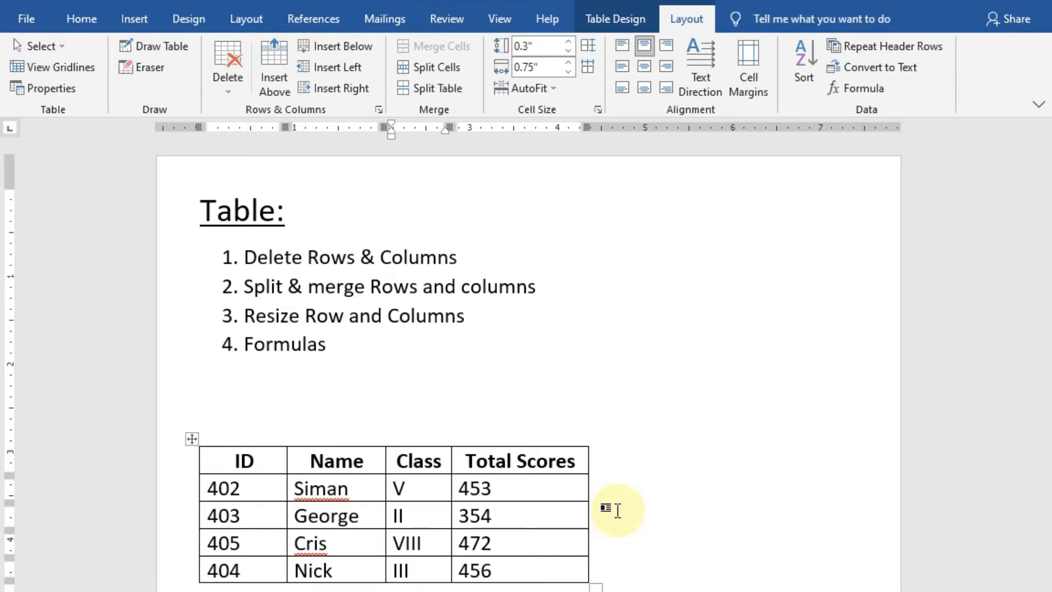
key("ctrl+z")
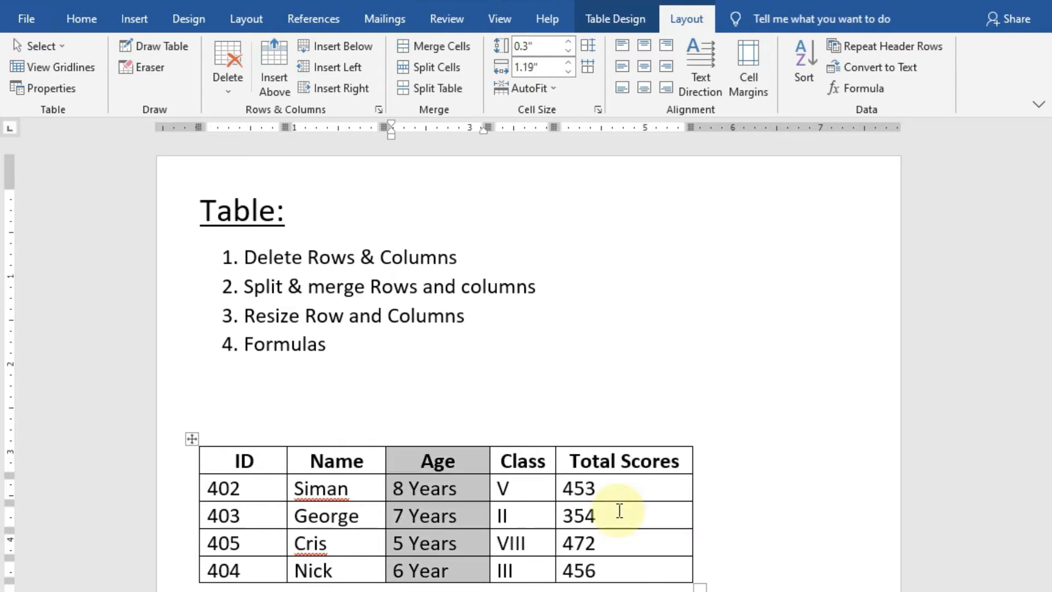
key("Down")
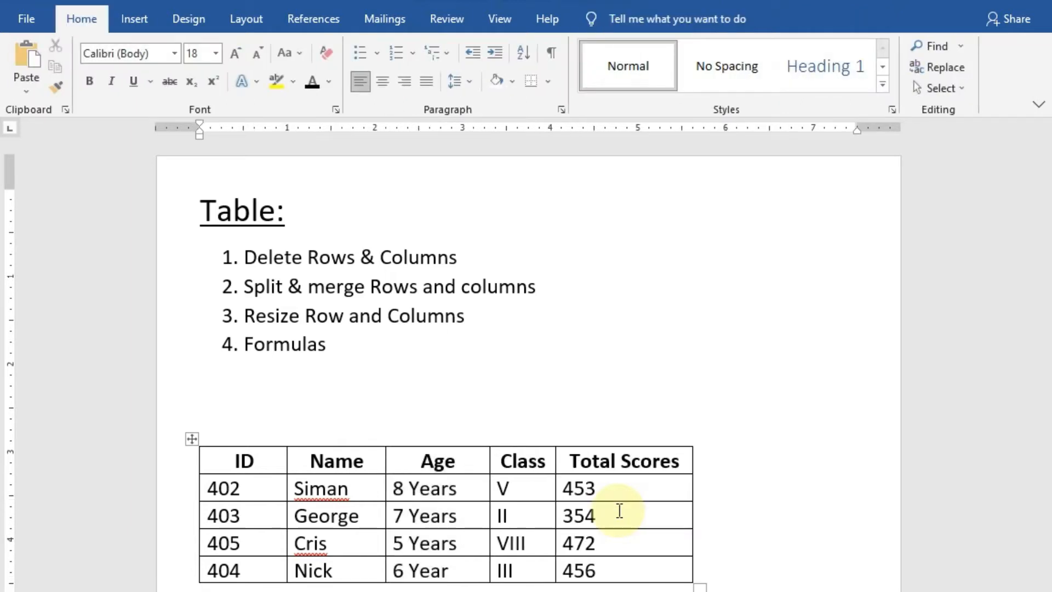
Separate the last two rows, IDs 405 and 404, into their own table with the Split Table command.
key("Up")
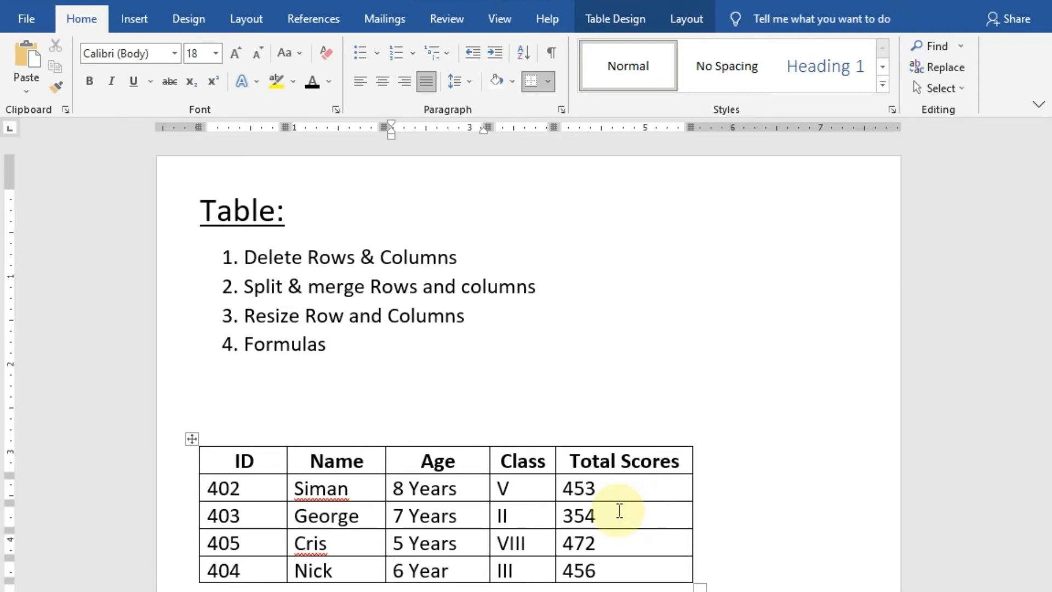
key("Up")
key("Left")
key("Left")
key("Left")
key("Left")
key("Left")
key("Left")
key("Left")
key("Right")
key("Right")
key("Left")
key("shift+Down")
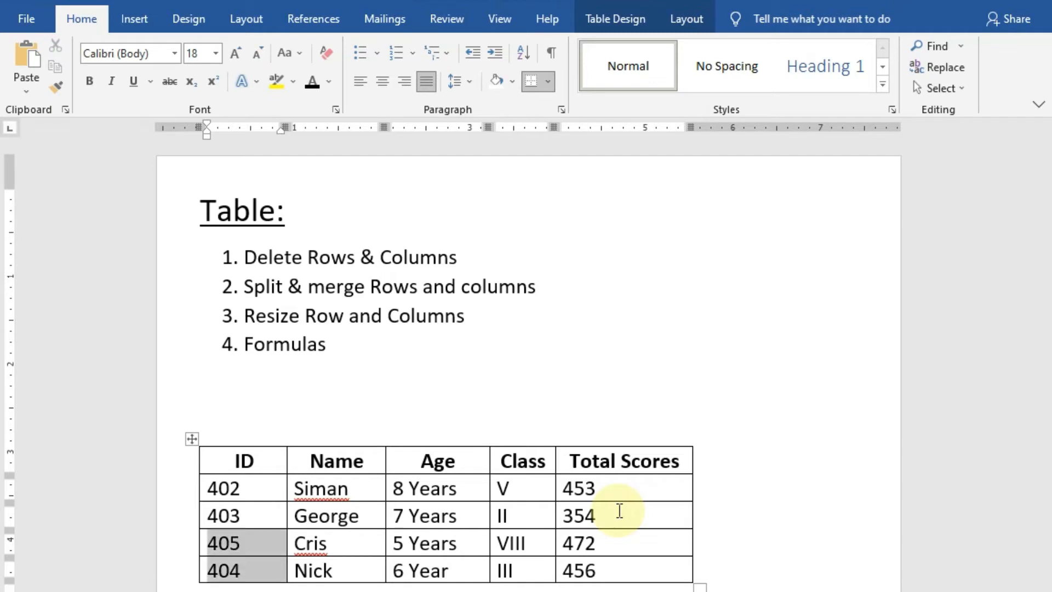
key("shift+Right")
key("shift+Right")
key("shift+Right")
key("shift+Right")
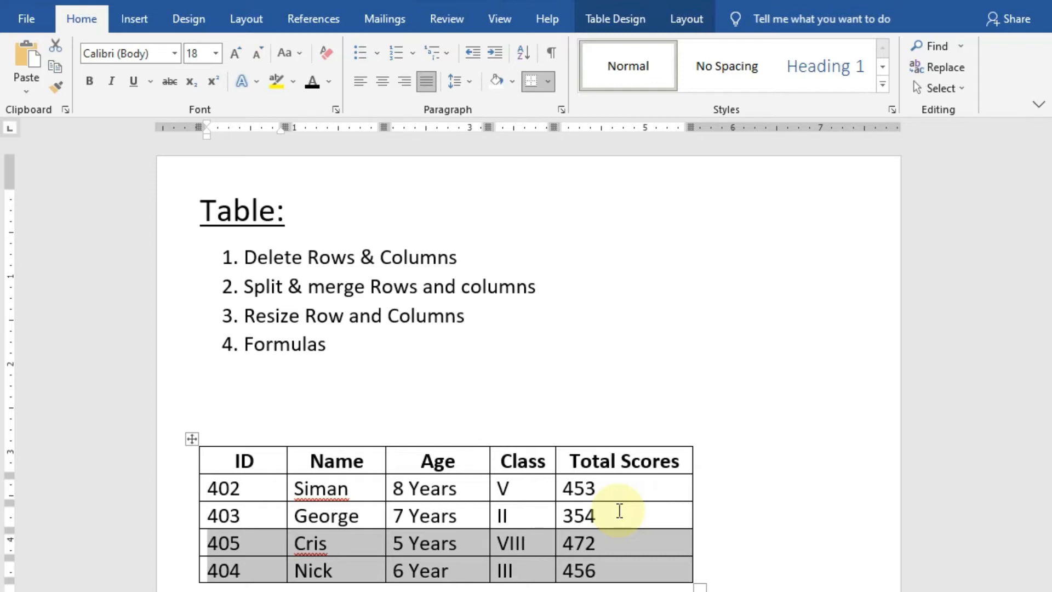
left_click(675, 23)
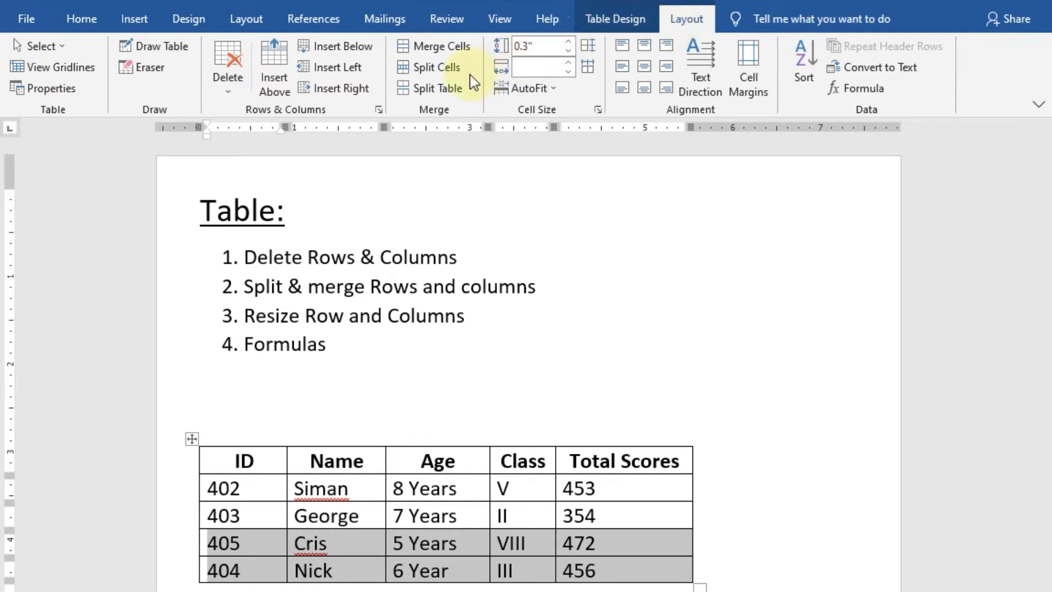
left_click(437, 92)
Rejoin the two tables by deleting the empty paragraph between them.
left_click(328, 543)
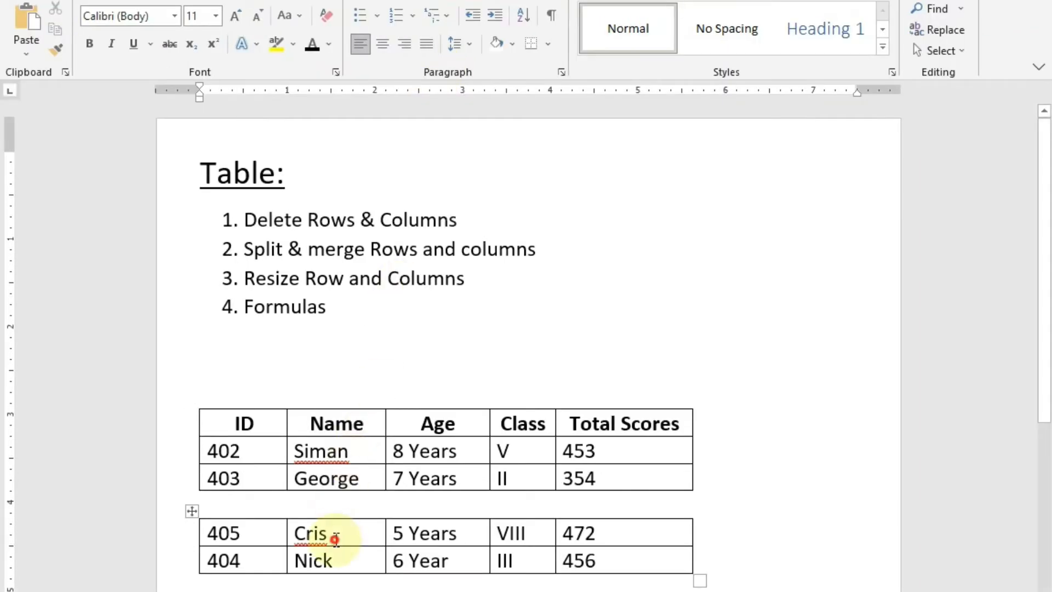
left_click_drag(250, 529, 648, 568)
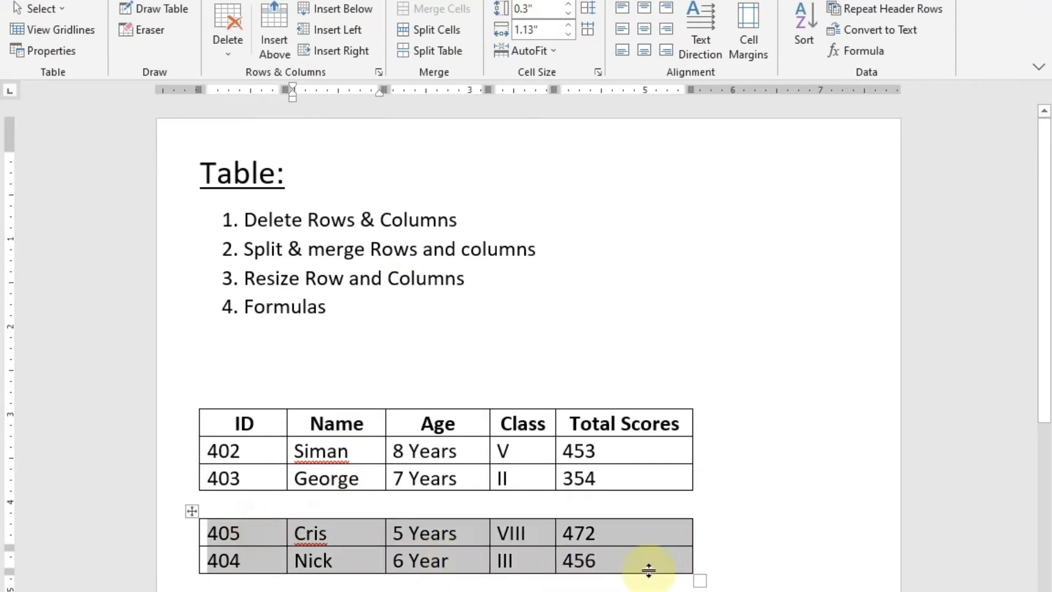
left_click(629, 564)
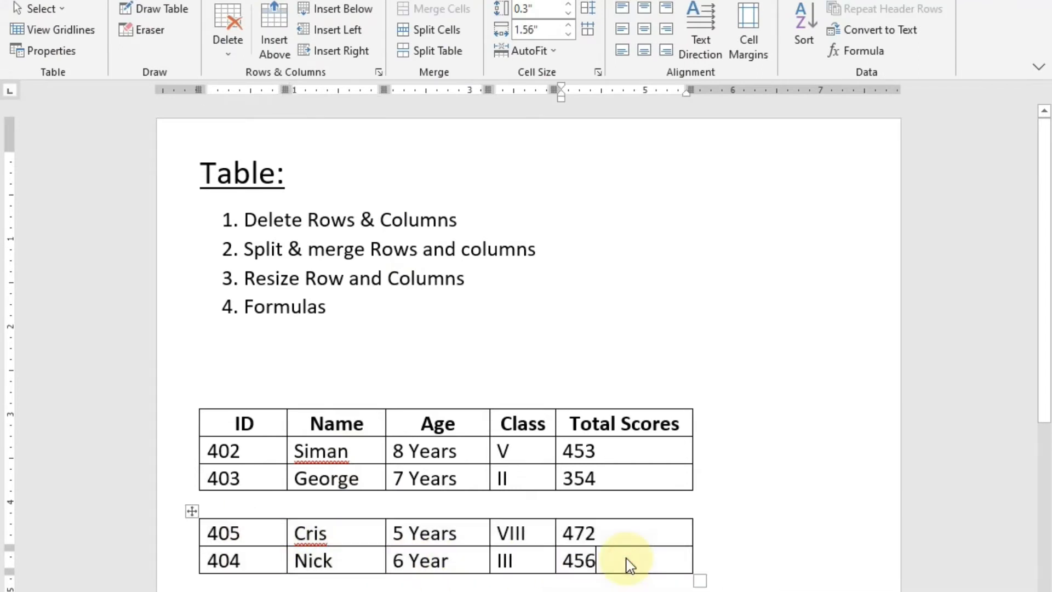
left_click(282, 504)
key("Delete")
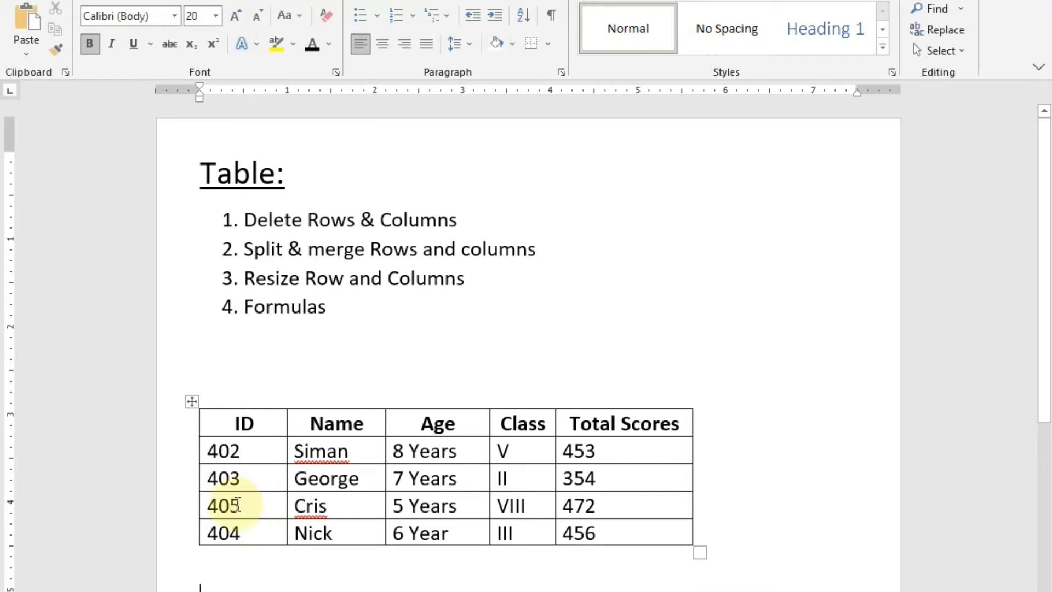
Split the 405 and 404 rows off into a separate table, widen the gap with another blank line, and undo both changes.
left_click_drag(210, 505, 627, 535)
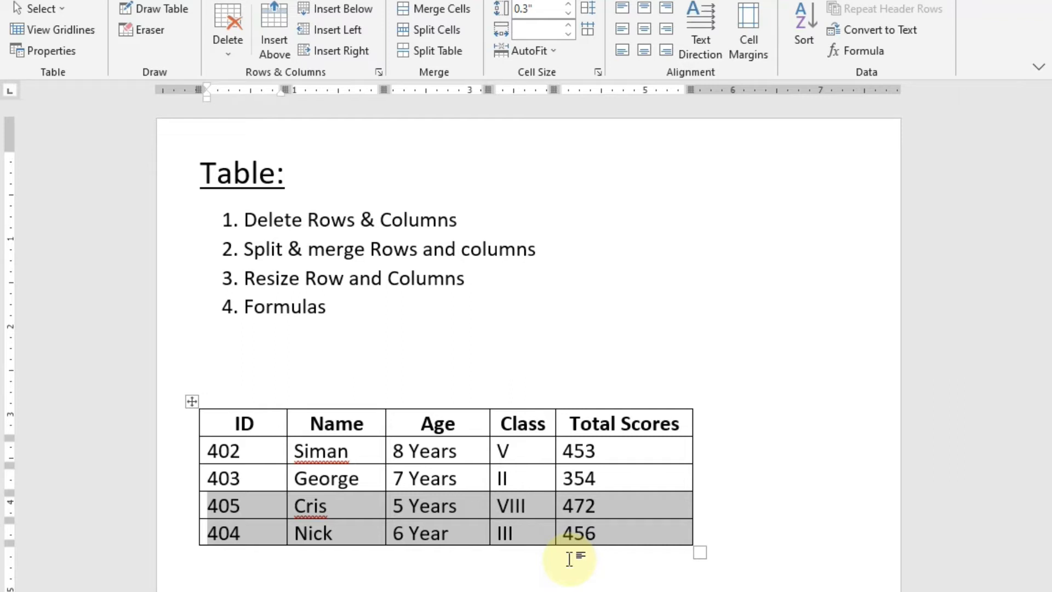
key("ctrl+shift+Return")
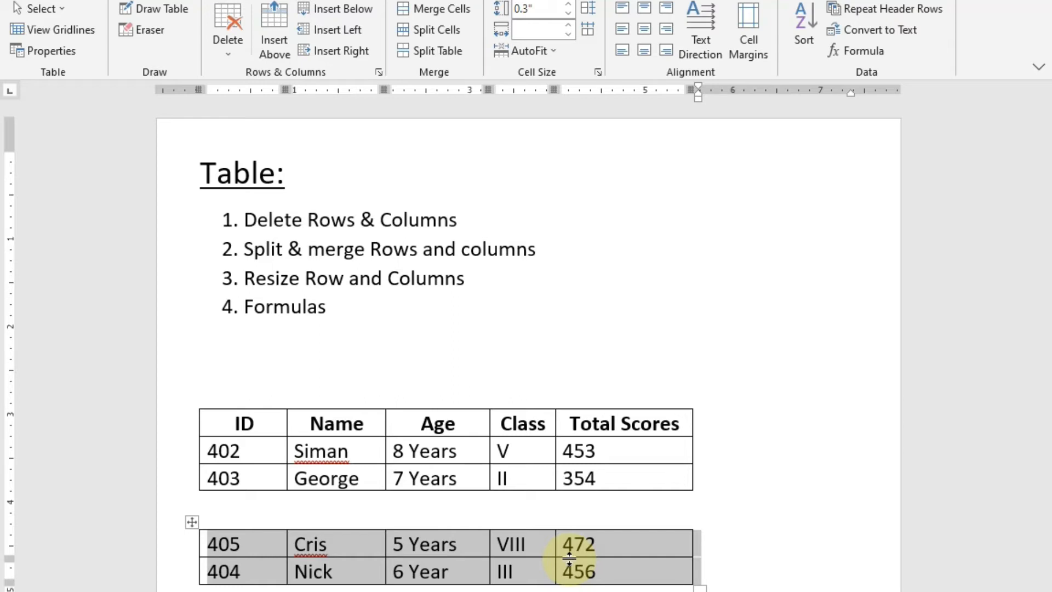
key("ctrl+shift+Return")
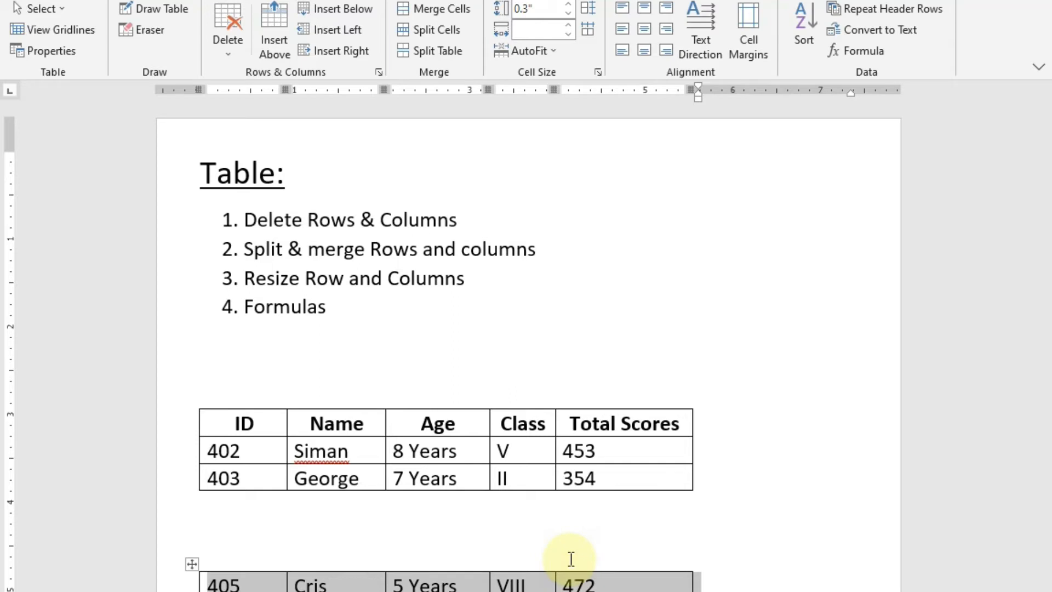
key("ctrl+z")
key("ctrl+z")
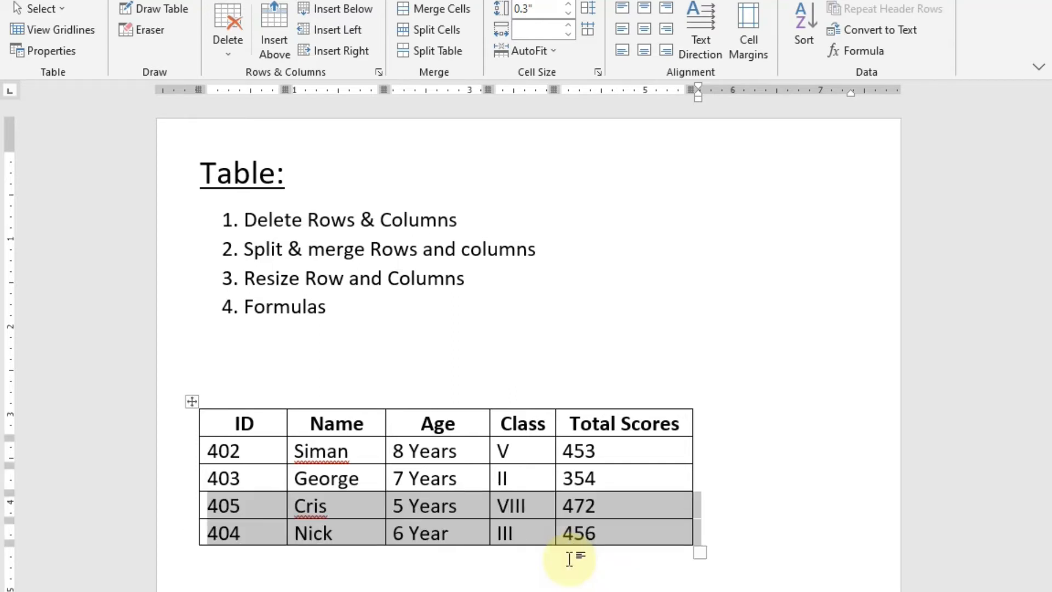
Move the row with ID 402 down two positions so it sits between the 405 and 404 rows.
key("Up")
key("Up")
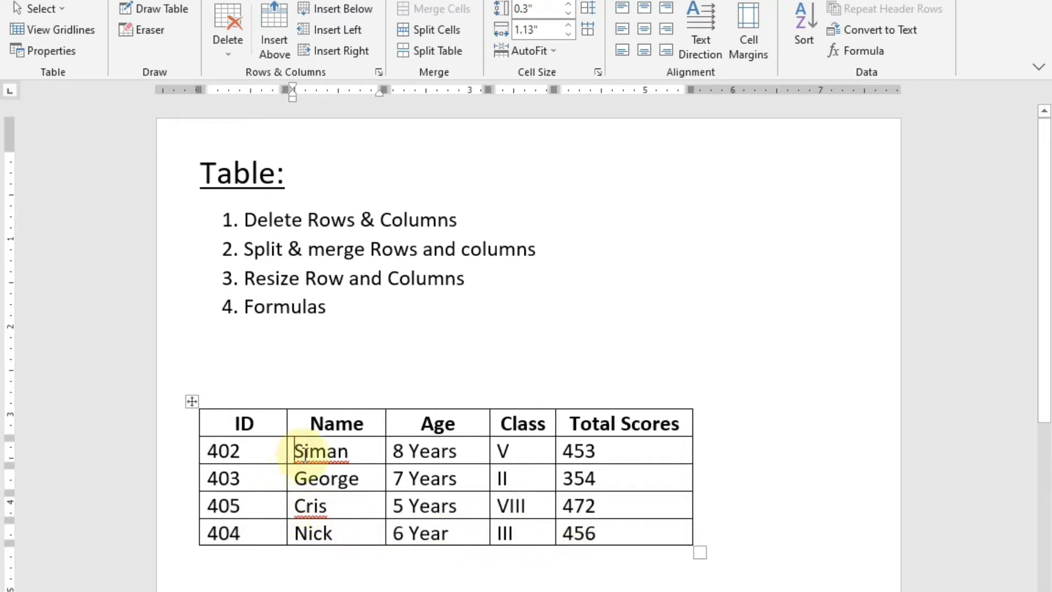
left_click_drag(206, 453, 684, 452)
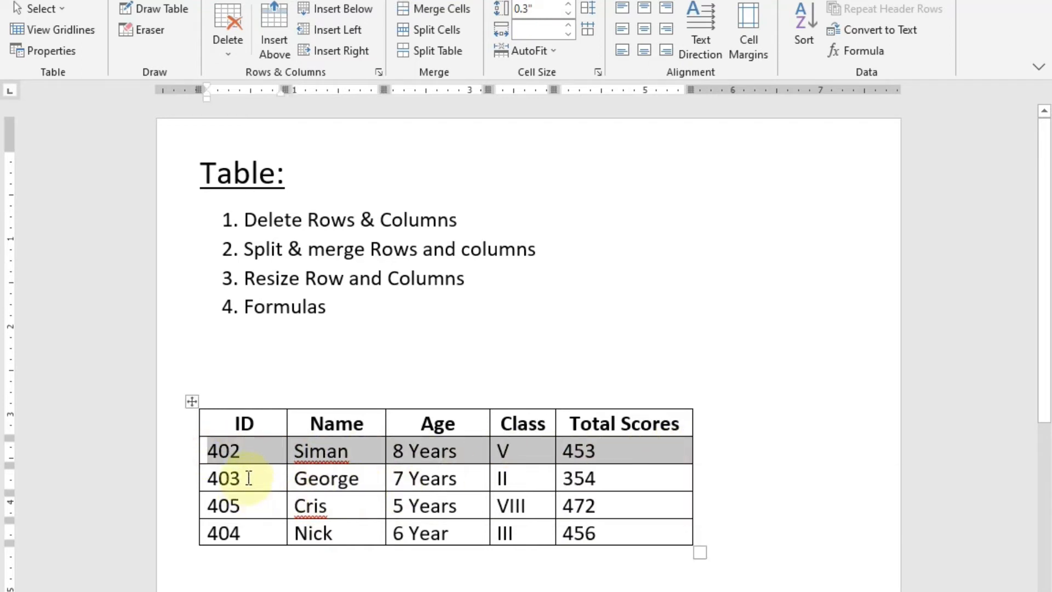
left_click(248, 513)
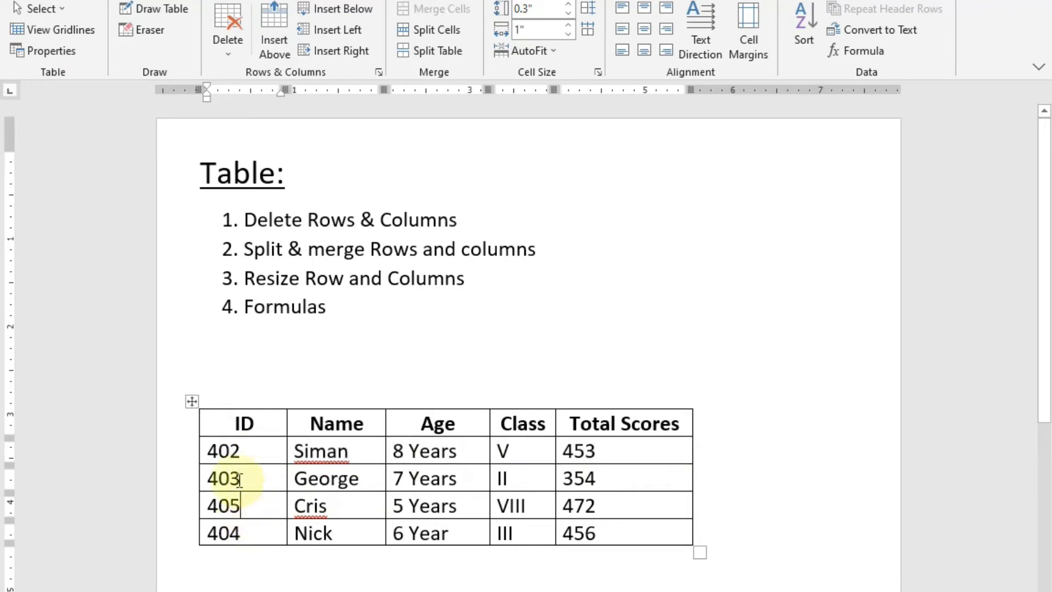
left_click(204, 453)
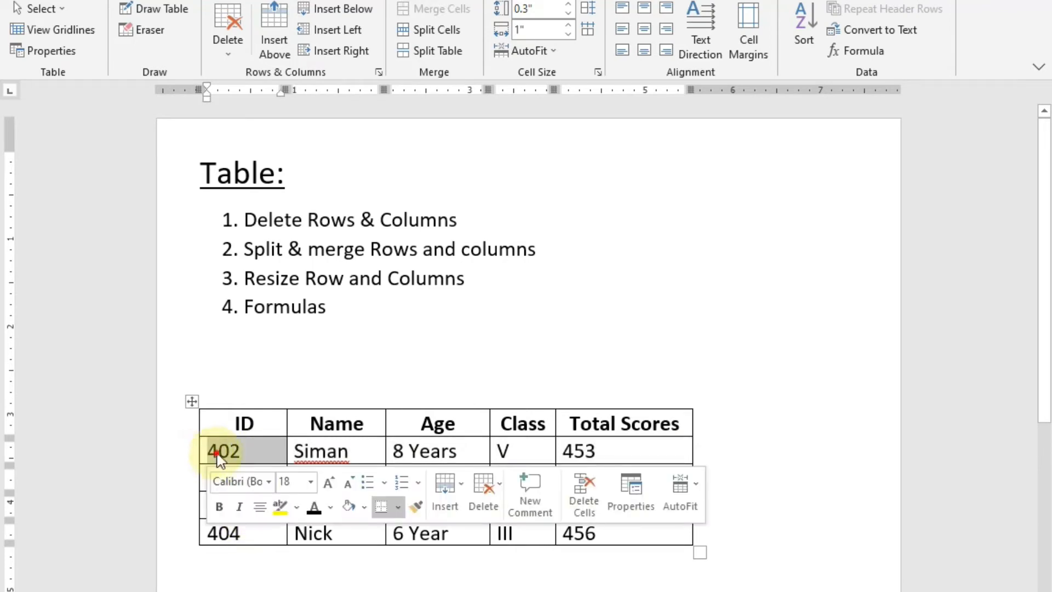
left_click(220, 457)
left_click(202, 451)
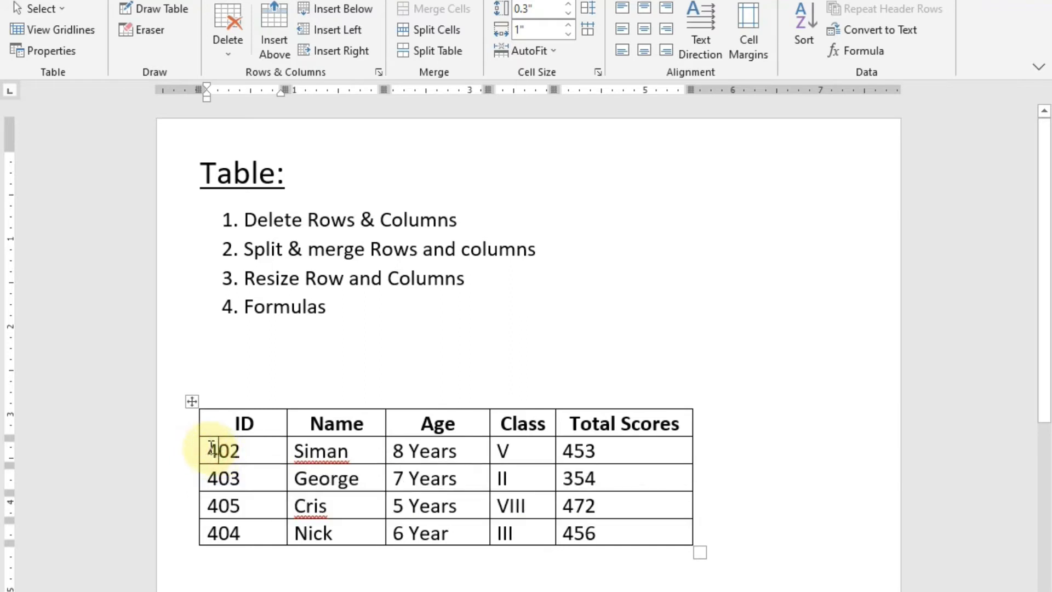
left_click_drag(207, 451, 603, 447)
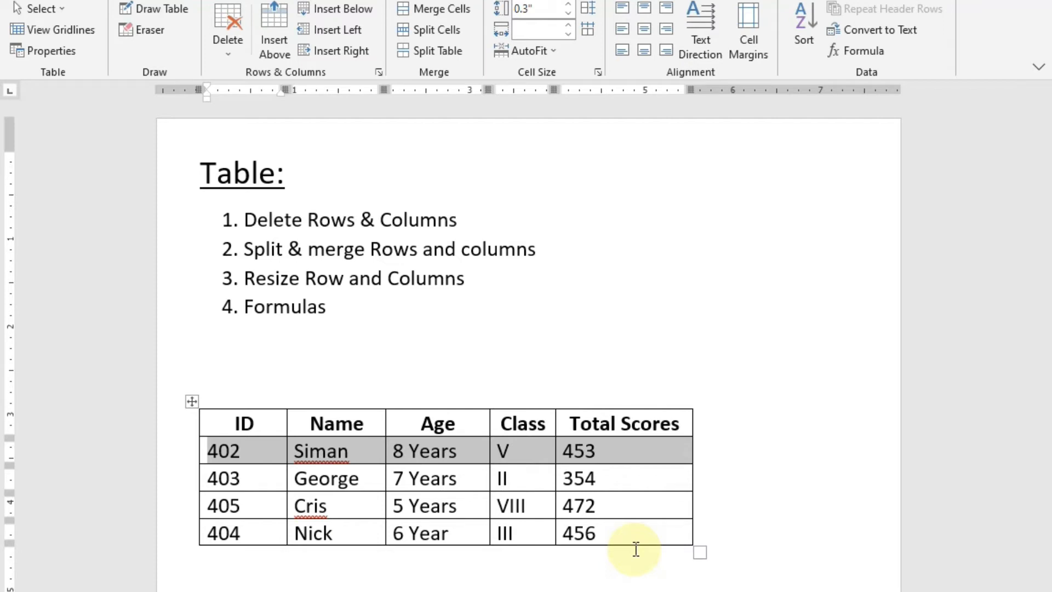
key("alt+shift+Down")
key("alt+shift+Down")
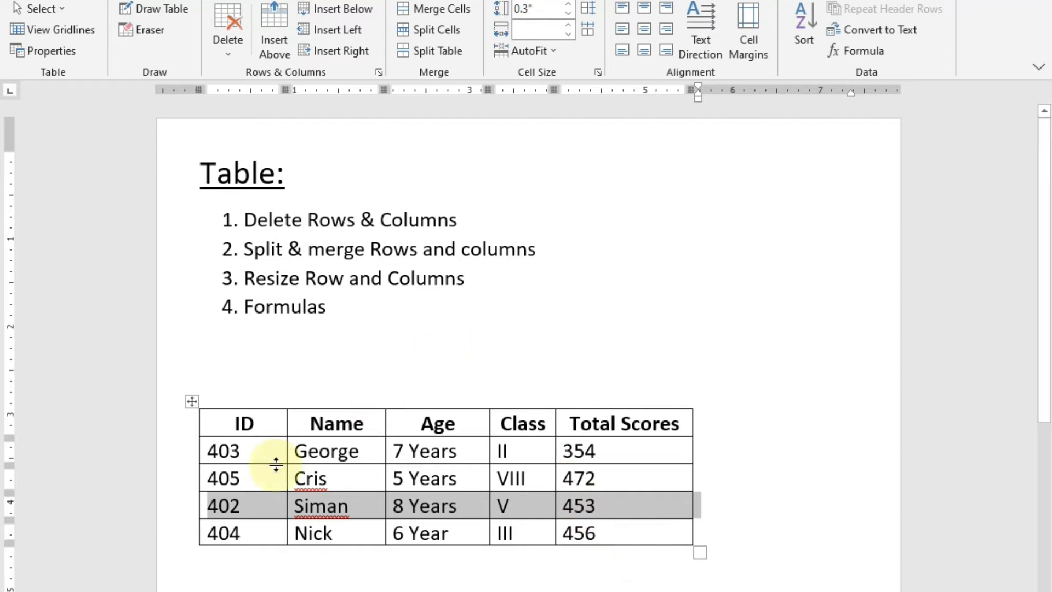
Insert a new one-column, one-row table below the existing table and add a second row to it.
scroll(272, 483, "down", 2)
left_click(280, 545)
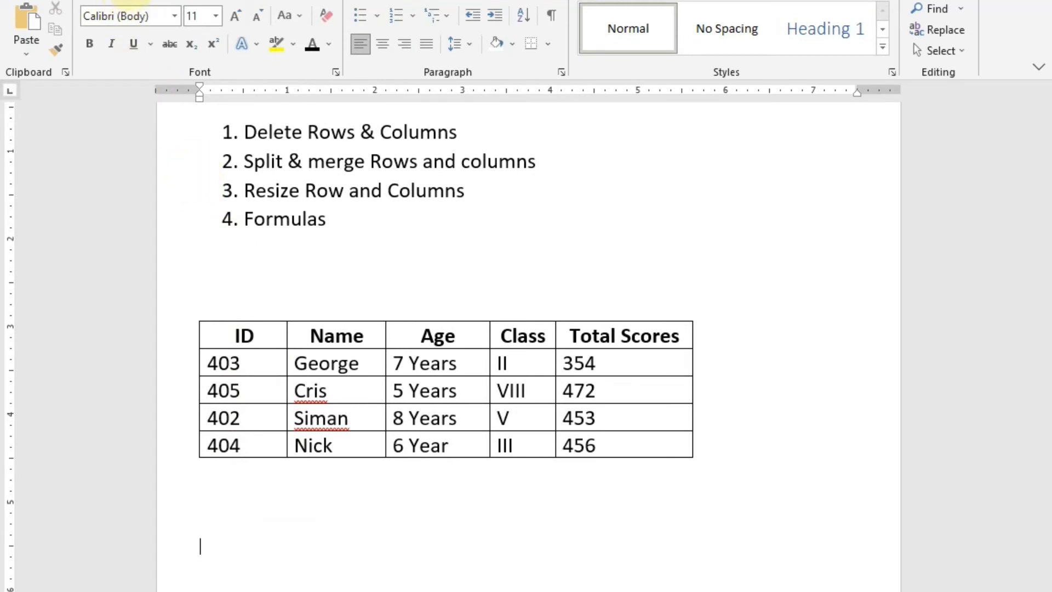
left_click(104, 1)
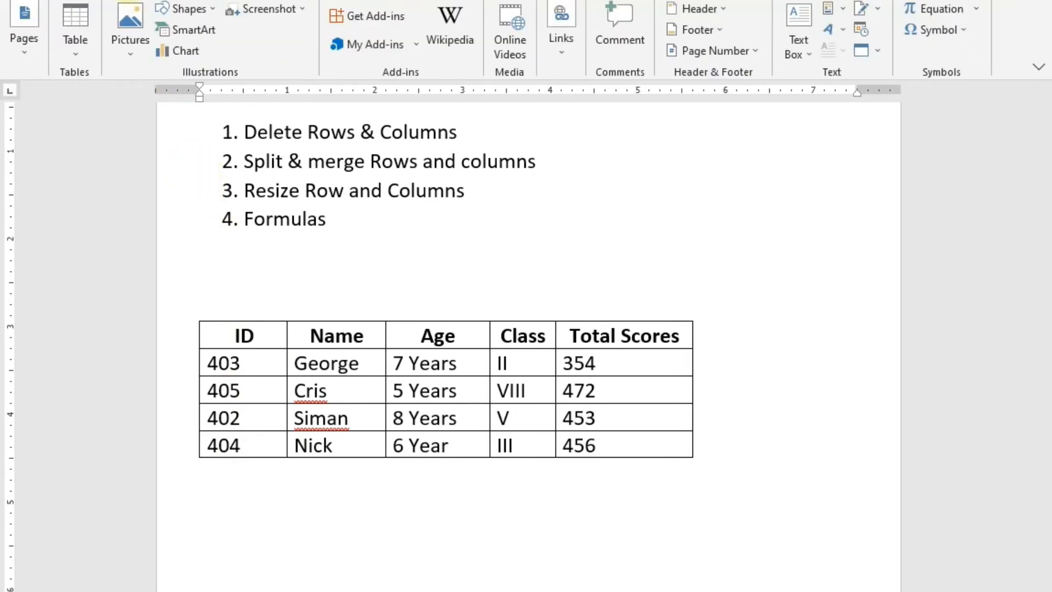
left_click(74, 55)
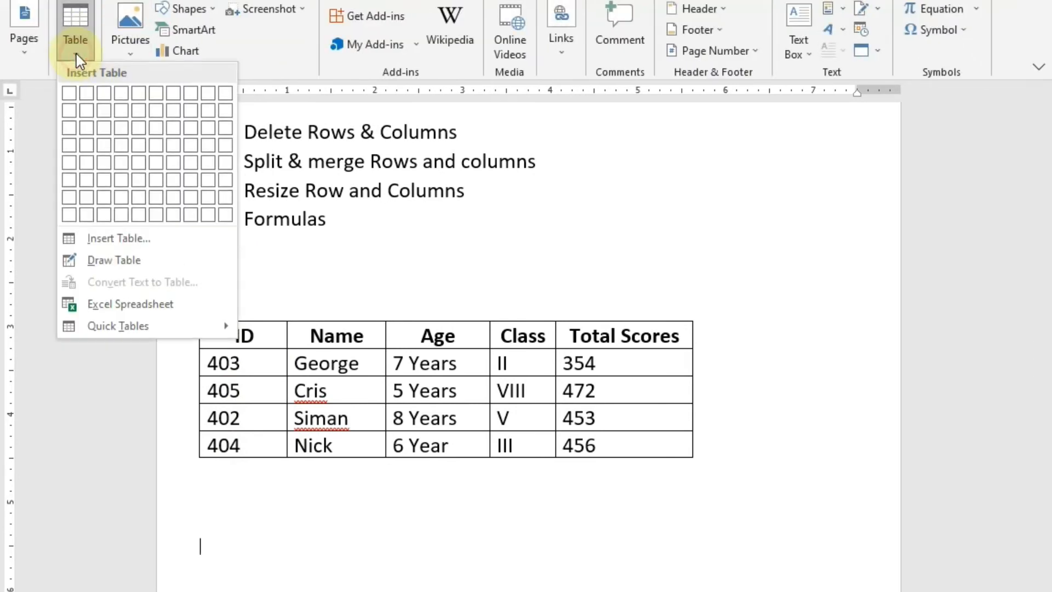
left_click(72, 97)
scroll(441, 549, "down", 1)
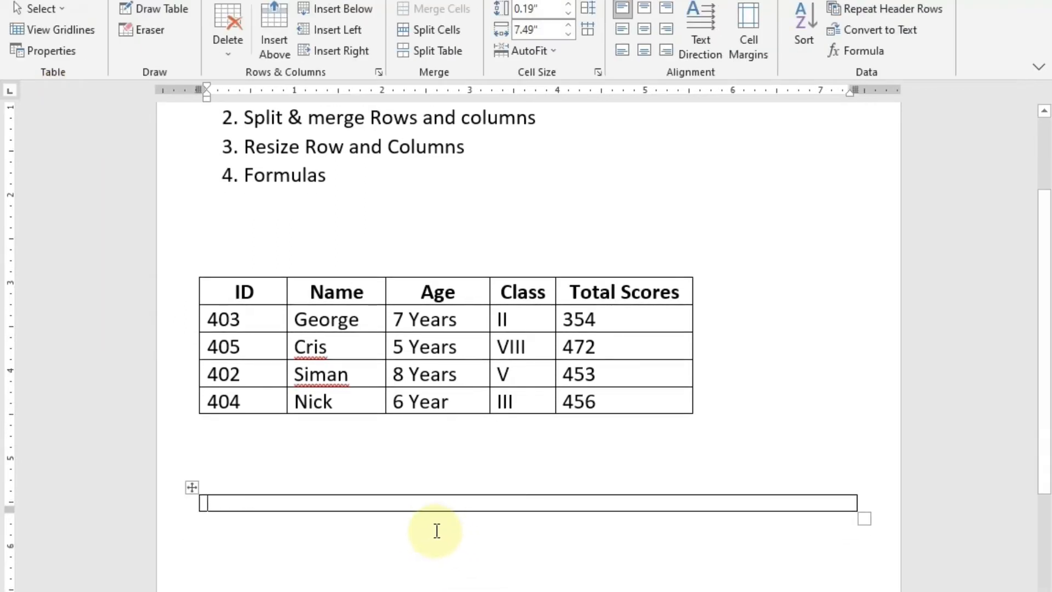
key("Tab")
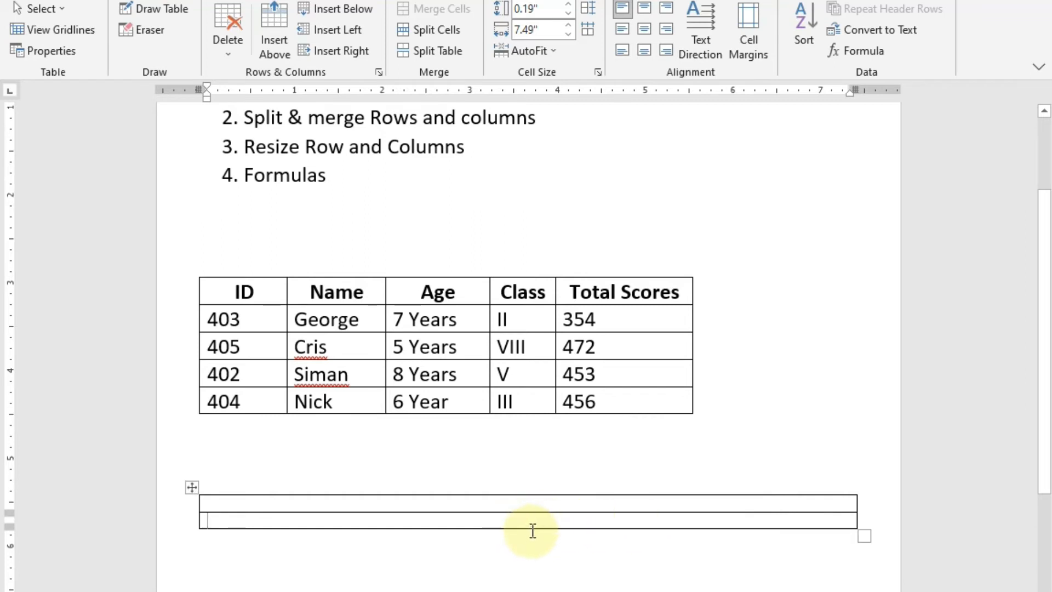
Increase the new table's second row to about 0.38" high and split its cell into 2 columns and 1 row.
left_click_drag(533, 528, 531, 546)
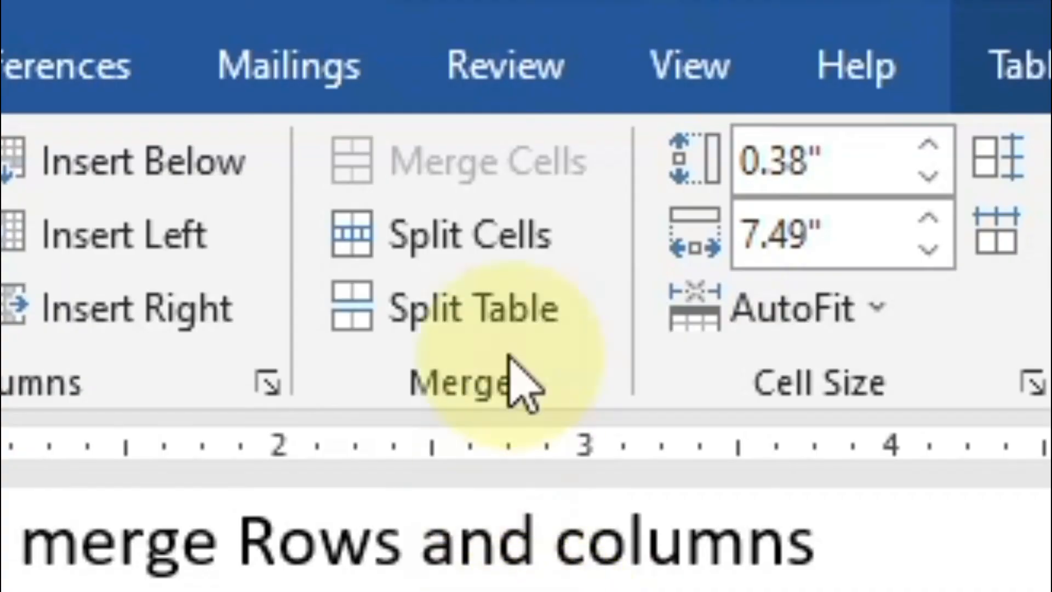
left_click(503, 240)
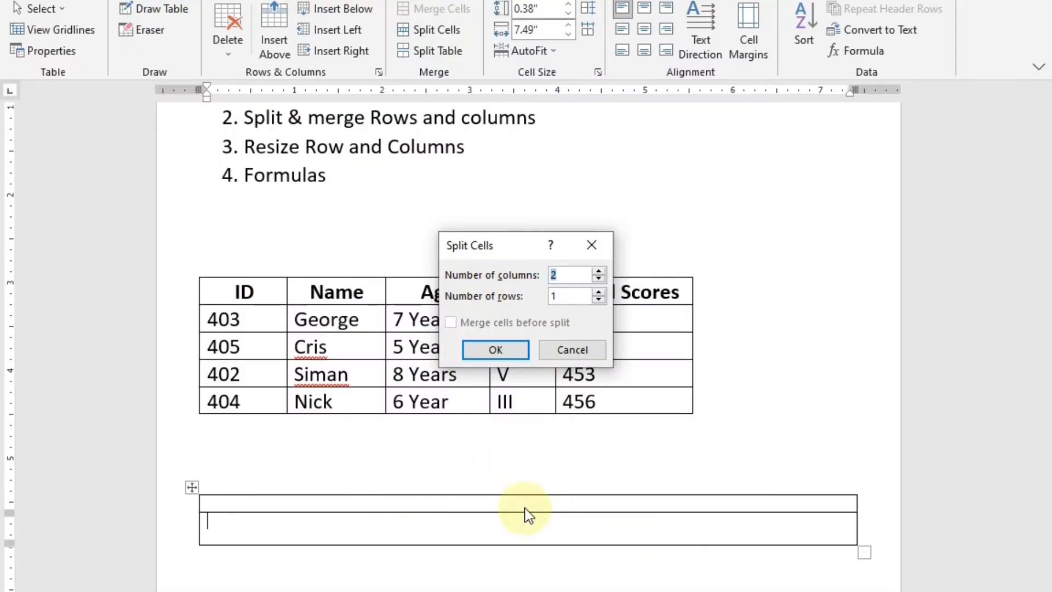
left_click(496, 350)
left_click(562, 538)
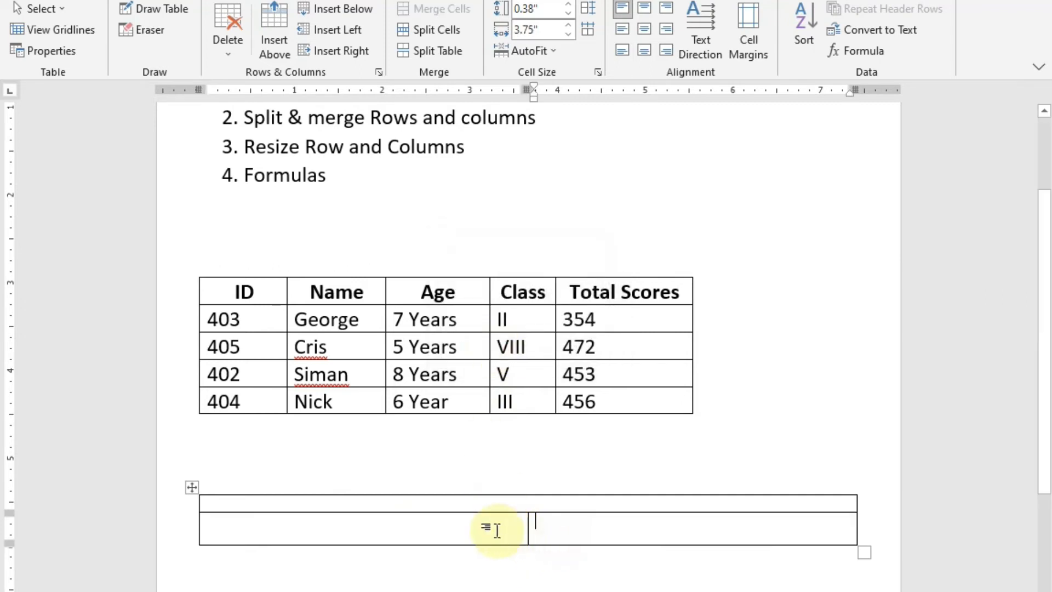
left_click(476, 530)
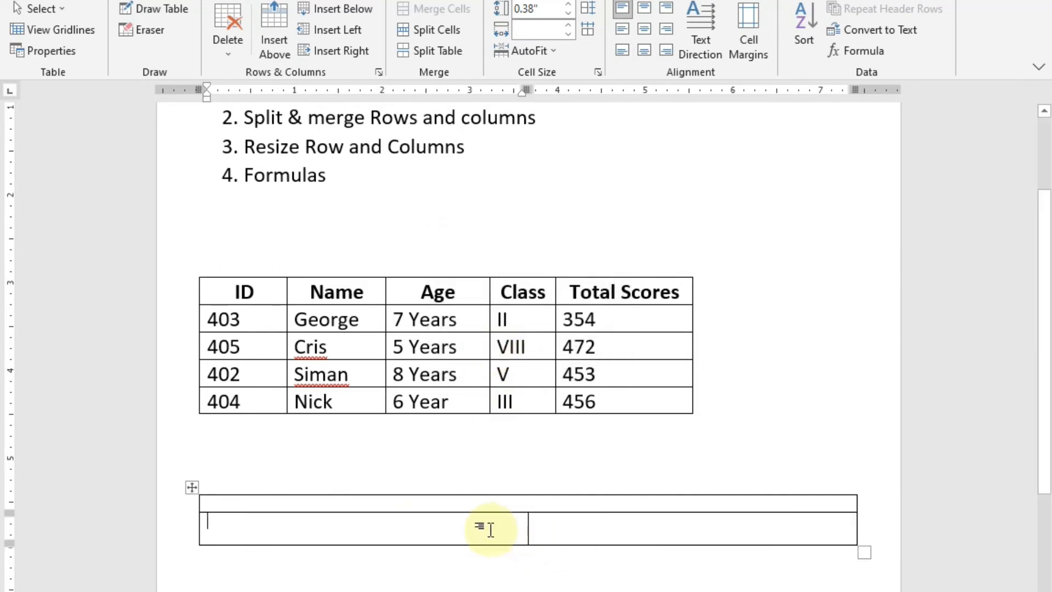
Enter "Name" in the new table's first row, and "First" and "Last" in the two split cells below.
left_click(496, 502)
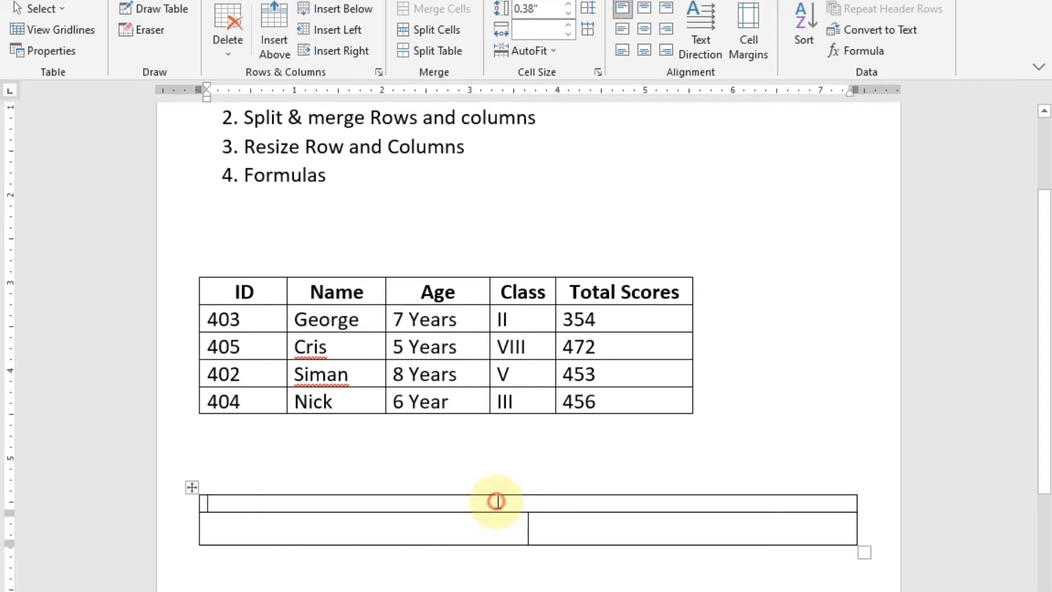
type("Name")
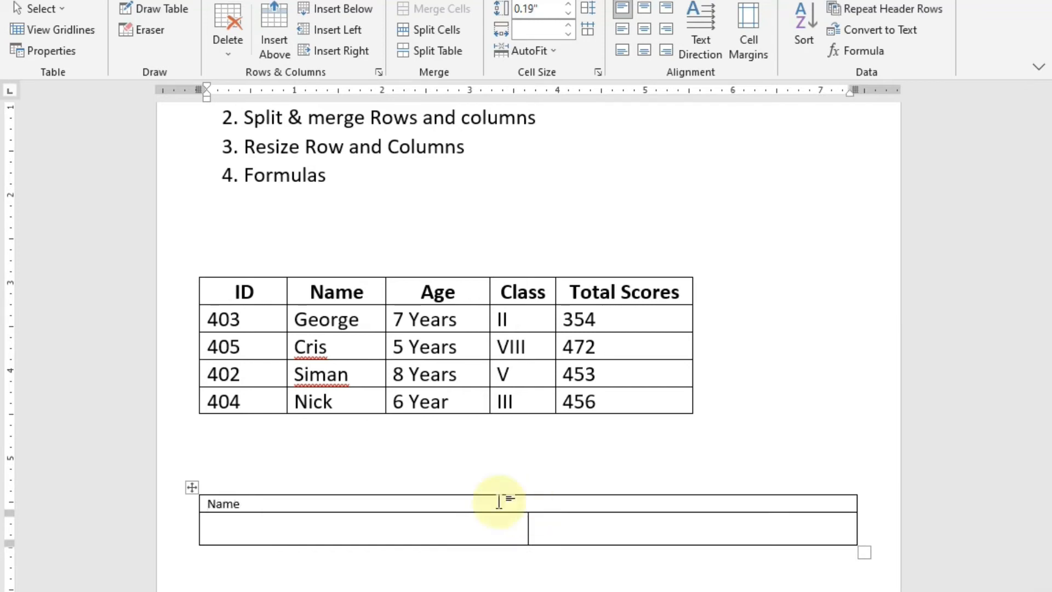
left_click(453, 533)
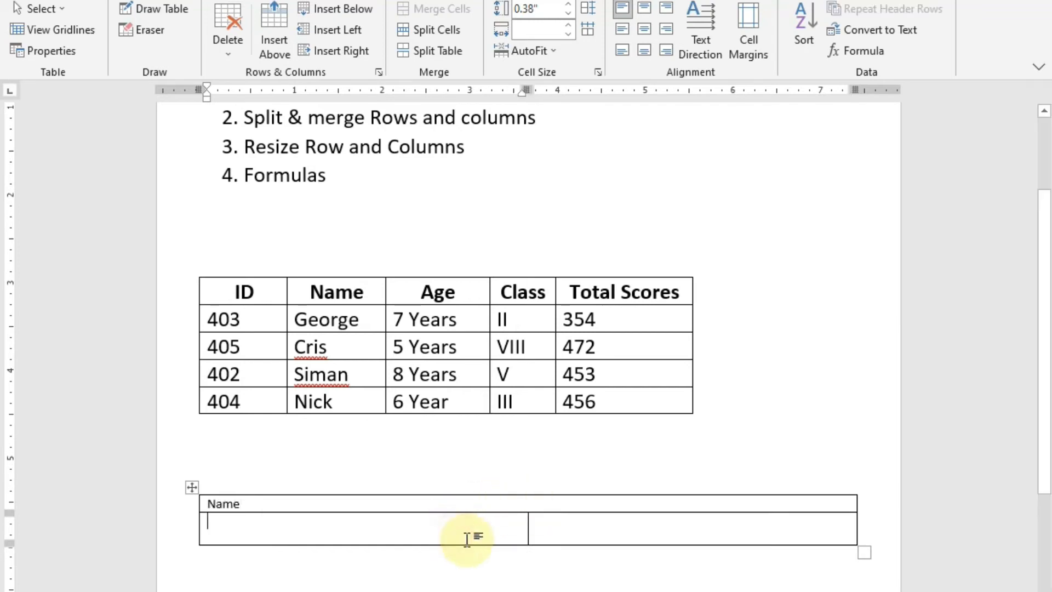
type("First")
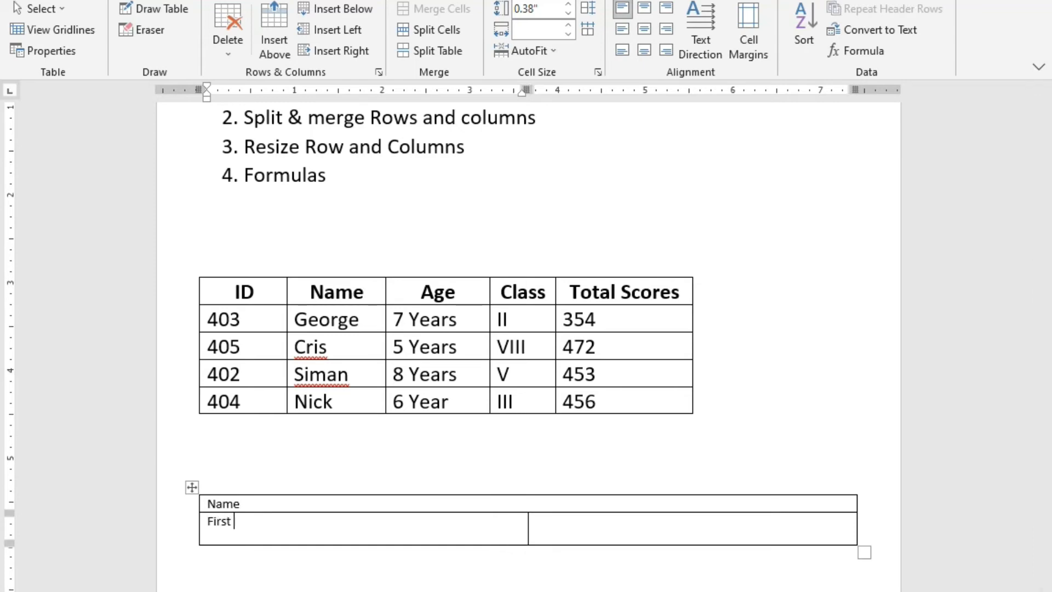
key("Tab")
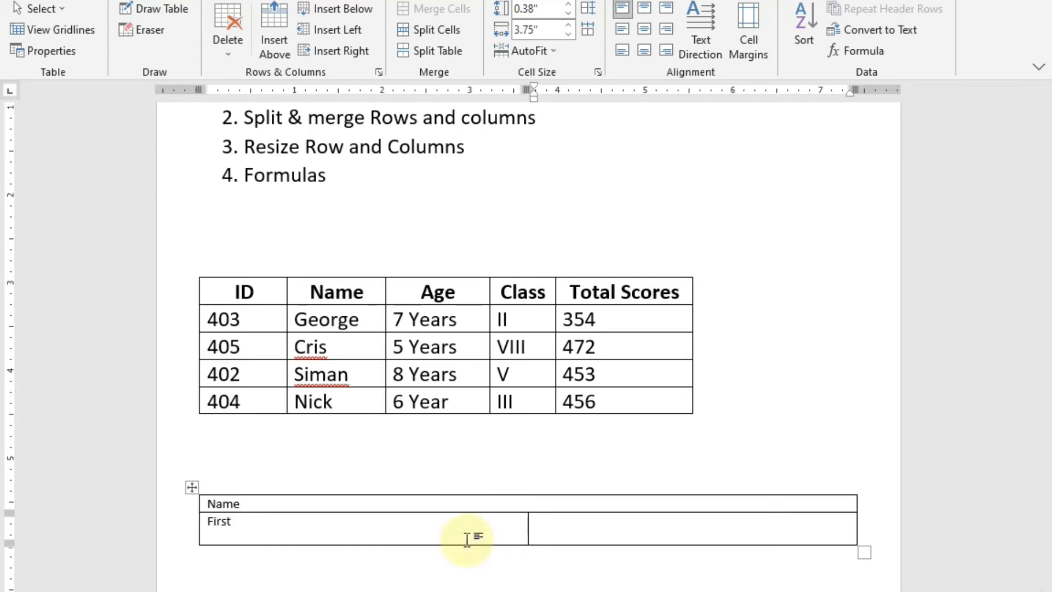
type("Last")
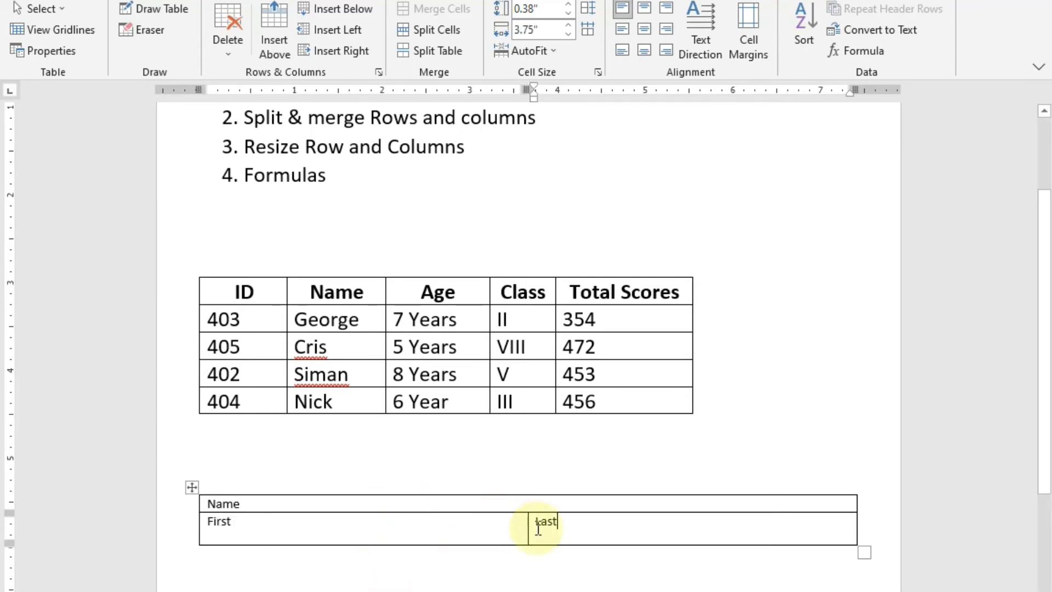
Set all text in the Name/First/Last table to 22 pt and centre it.
left_click_drag(559, 524, 204, 502)
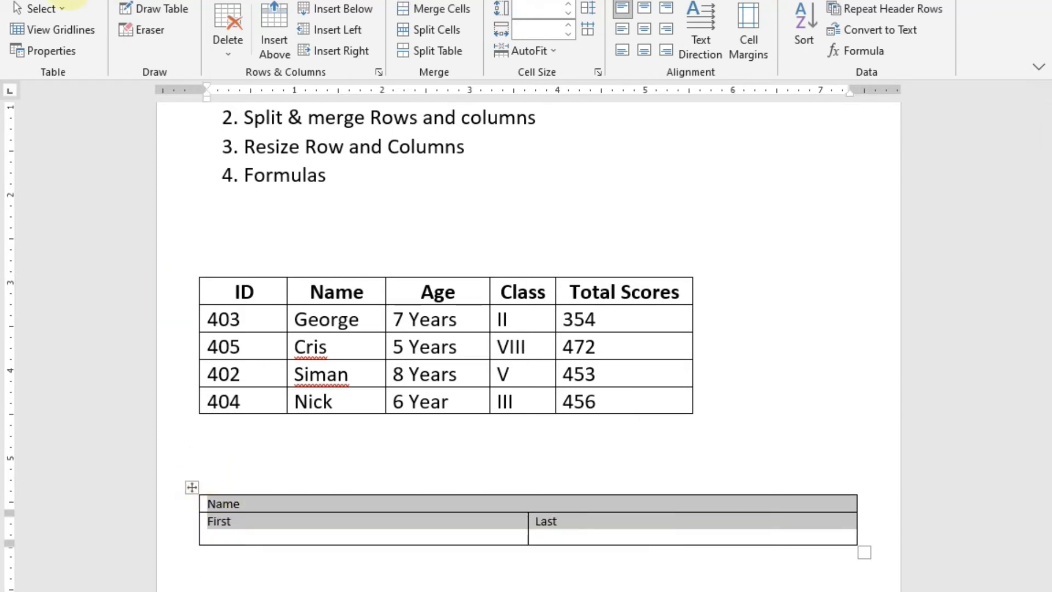
left_click(70, 0)
left_click(235, 17)
left_click(235, 17)
left_click(236, 17)
left_click(235, 17)
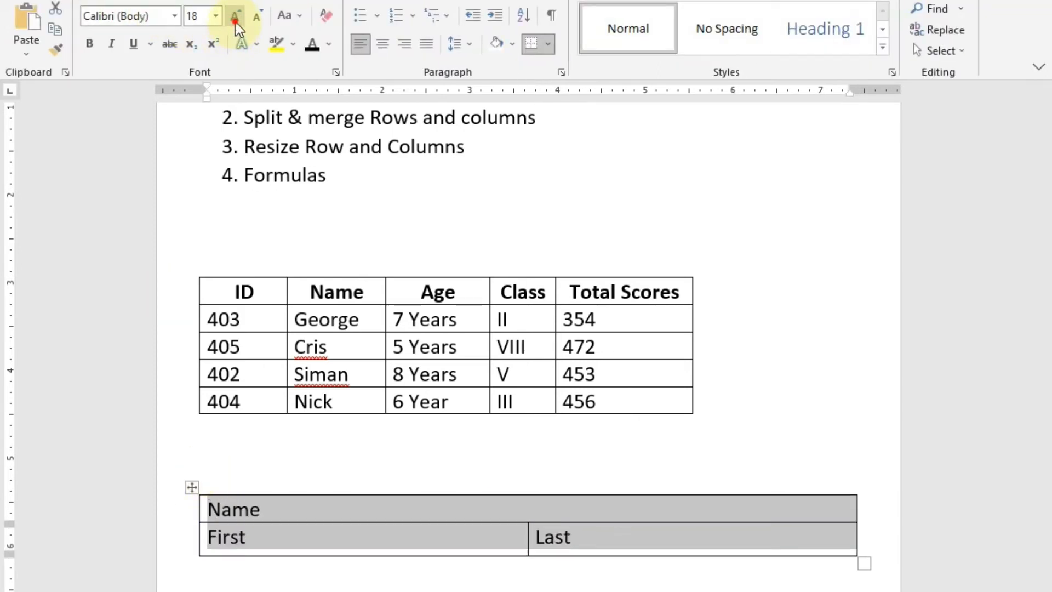
left_click(235, 17)
left_click(235, 17)
left_click(386, 44)
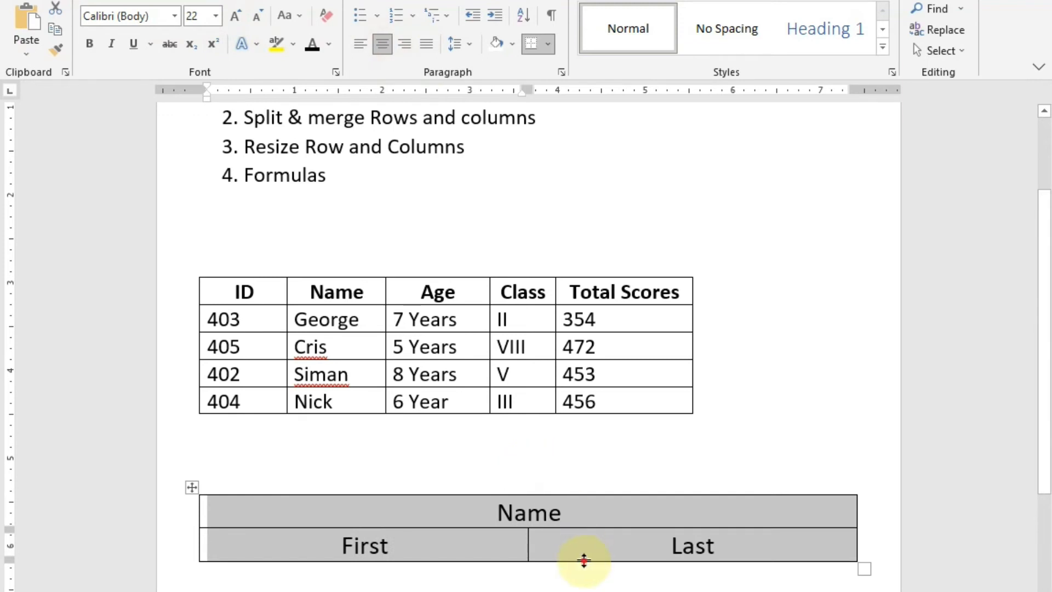
Add an empty row to the end of the Name table, beneath the First and Last cells.
left_click(505, 509)
left_click(421, 533)
left_click(615, 524)
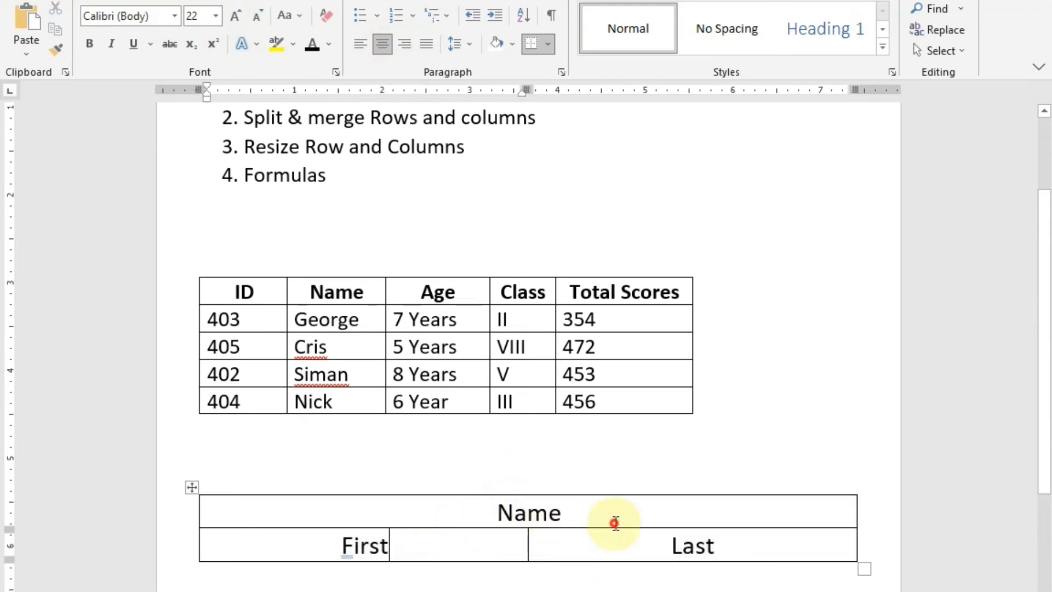
left_click(639, 544)
left_click(746, 539)
key("Tab")
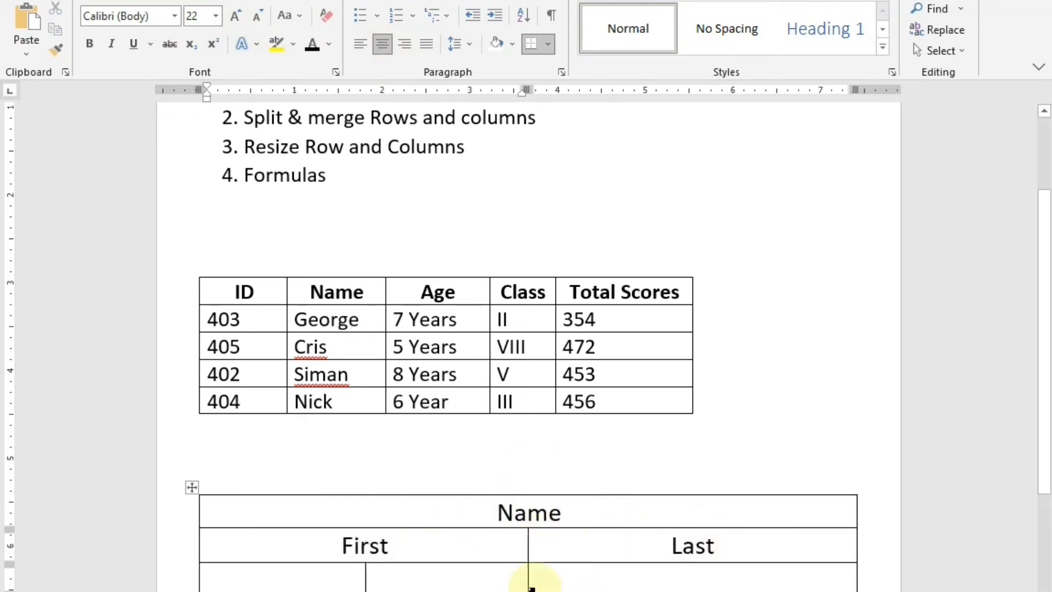
left_click(441, 566)
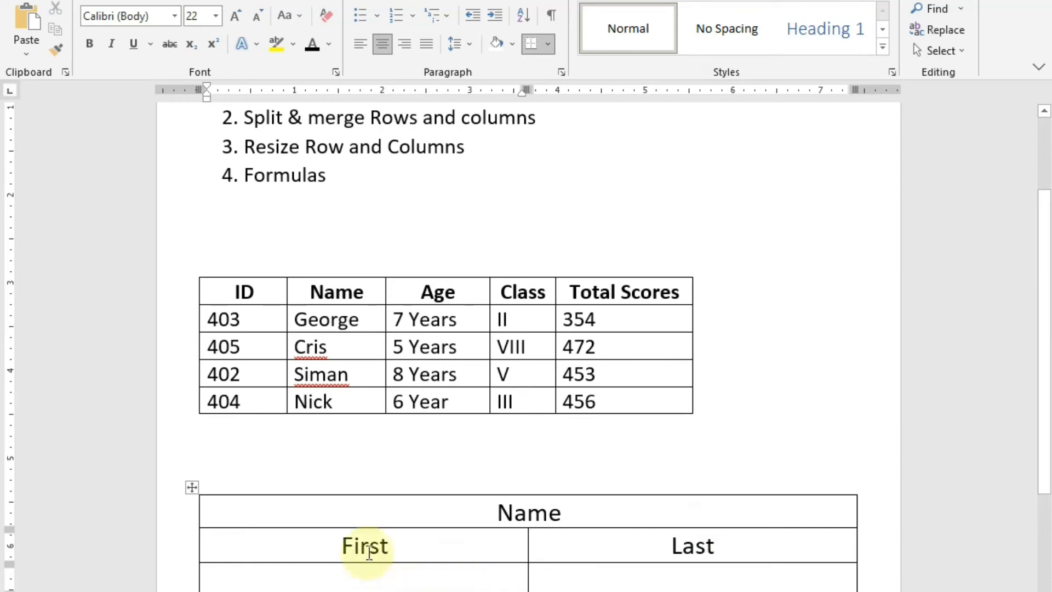
left_click(676, 580)
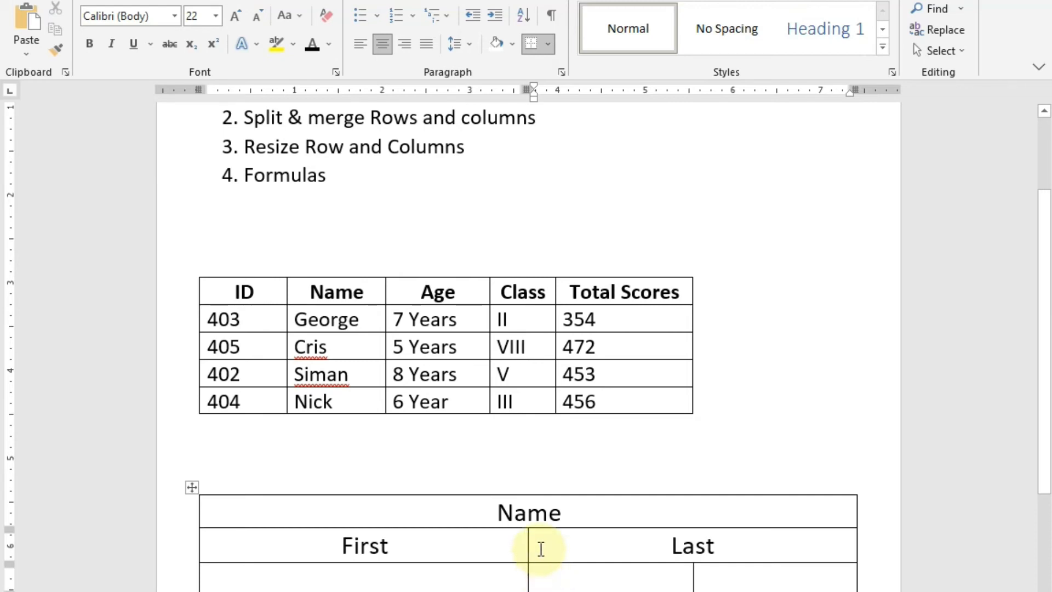
Narrow the ID column of the scores table slightly by moving its border with the Name column.
scroll(540, 549, "up", 2)
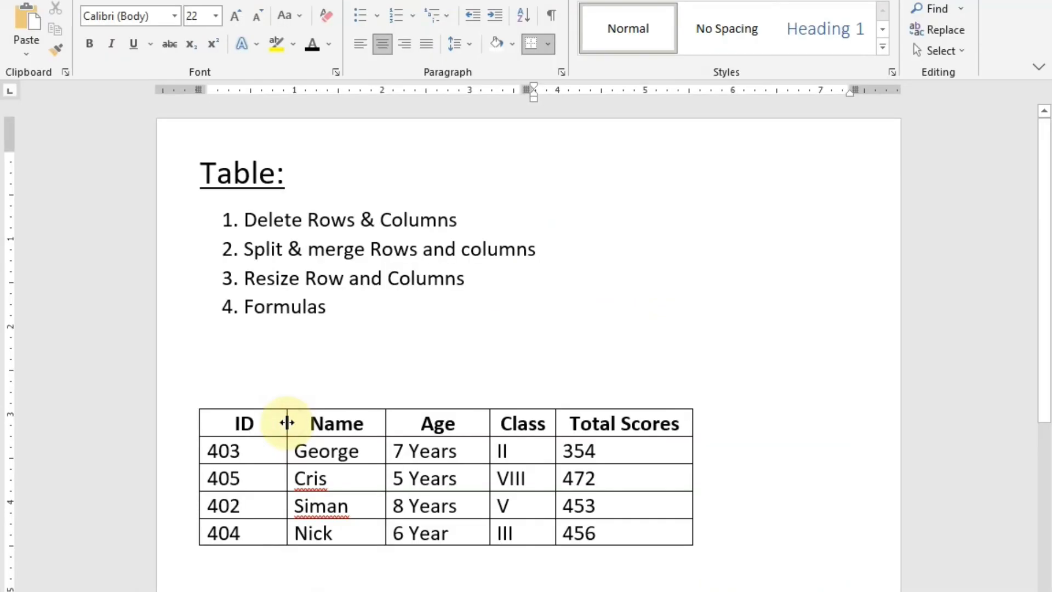
left_click_drag(287, 422, 281, 446)
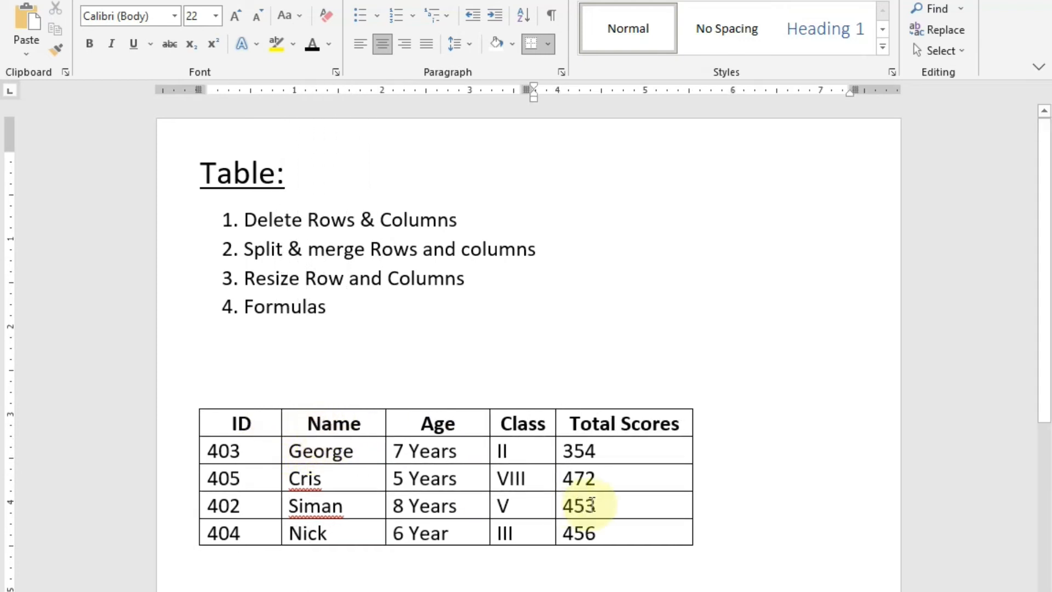
left_click(524, 444)
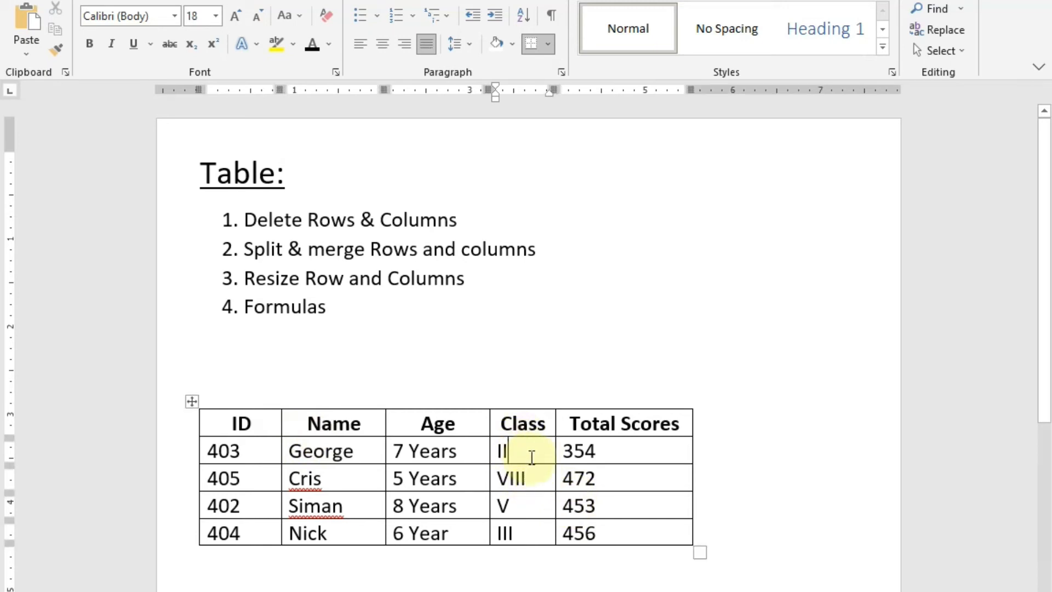
left_click(472, 453)
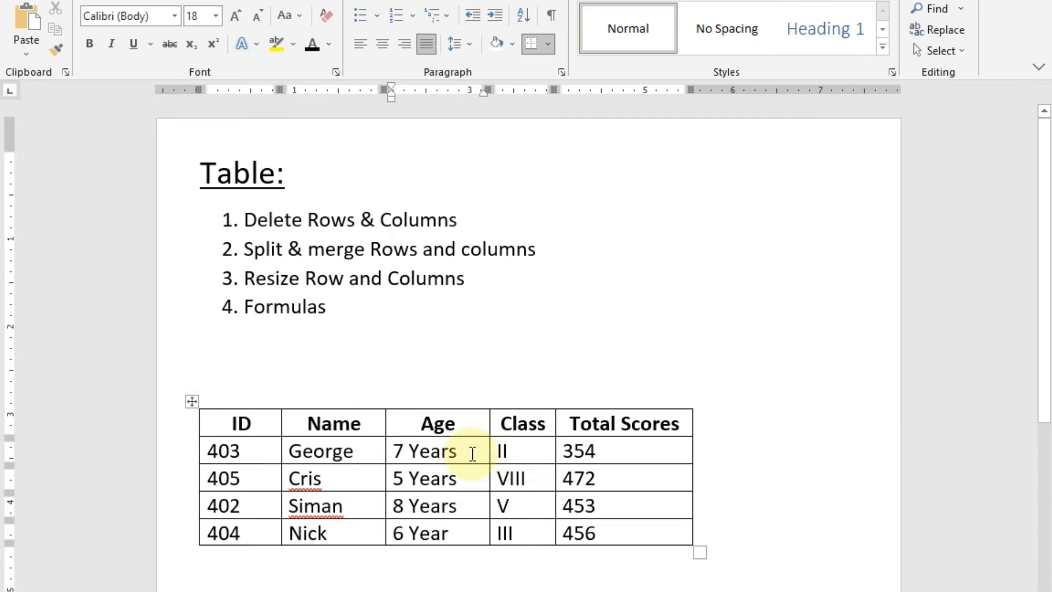
left_click(617, 451)
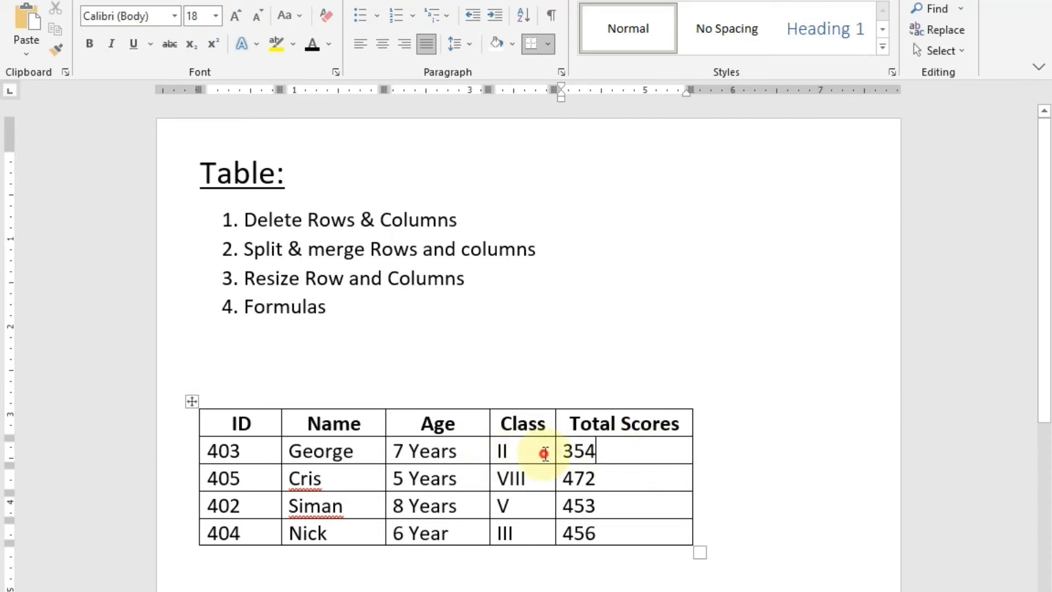
left_click(344, 460)
left_click(235, 448)
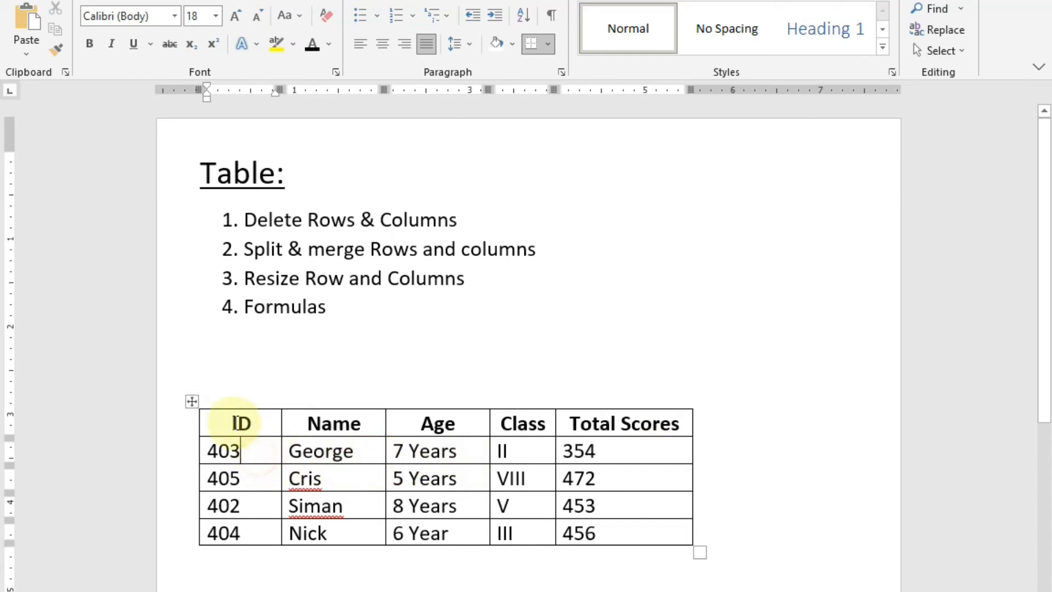
Distribute all columns of the scores table evenly.
left_click_drag(214, 425, 668, 523)
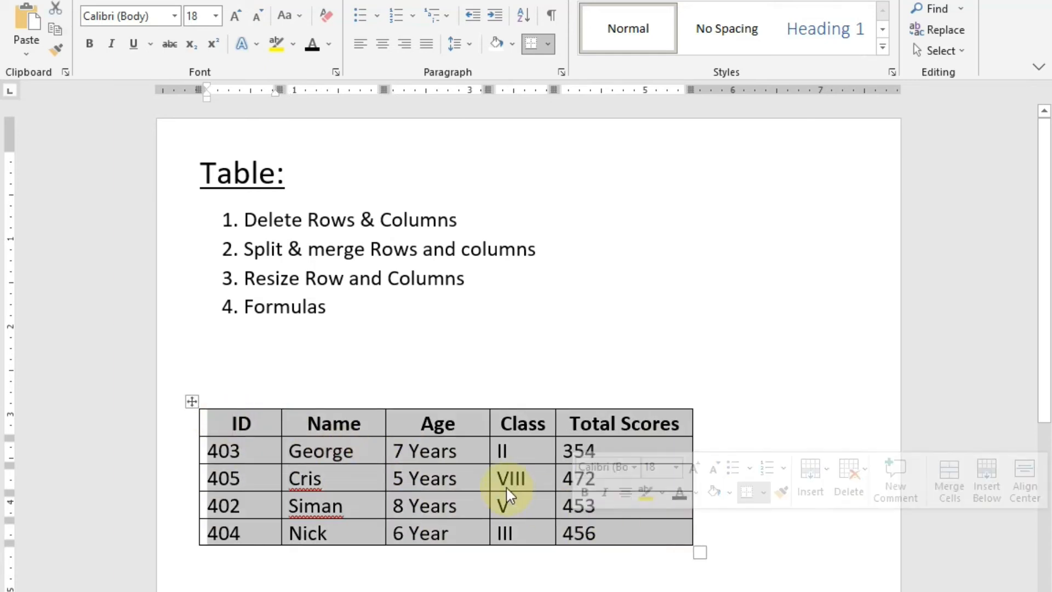
right_click(468, 426)
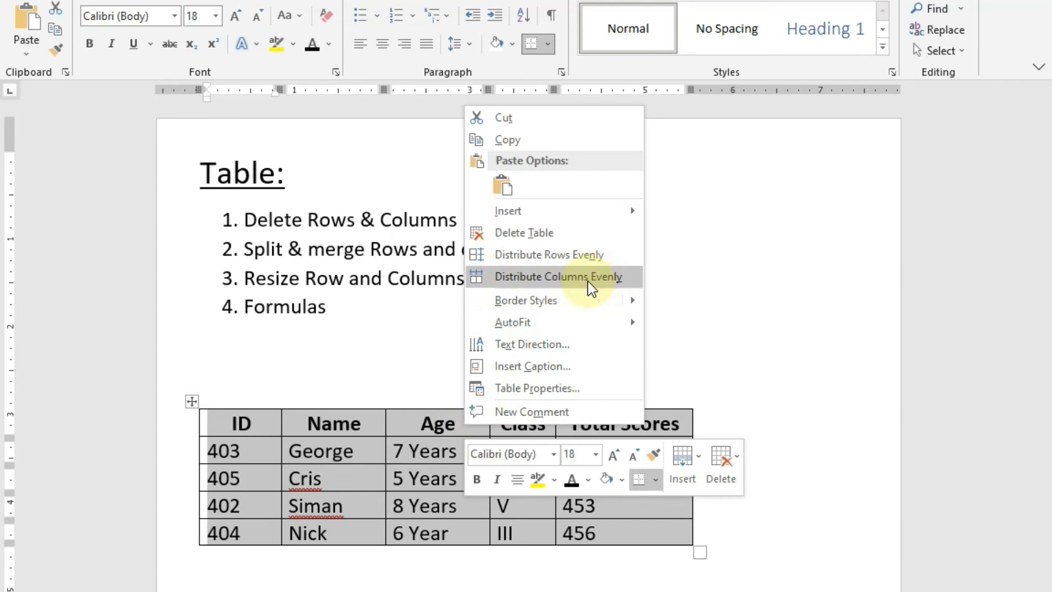
left_click(592, 287)
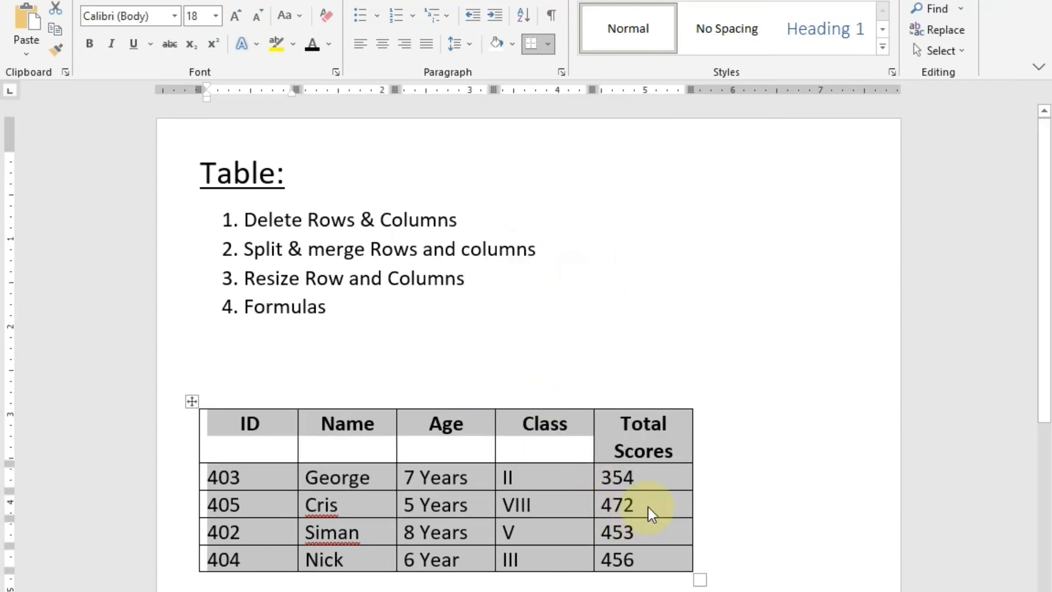
left_click(663, 489)
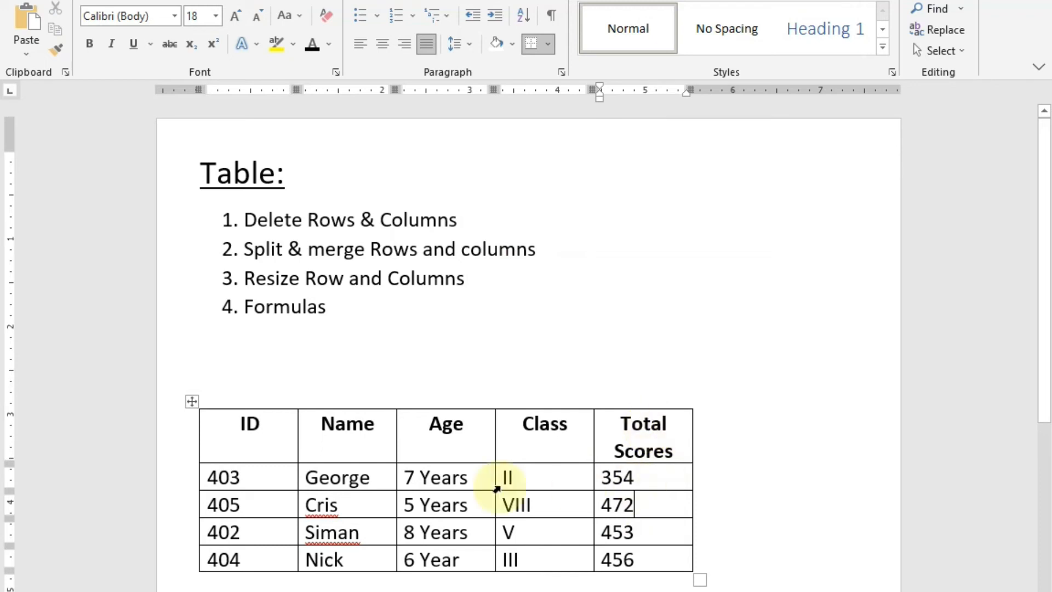
Apply AutoFit Contents to the whole scores table so its columns match their text.
scroll(301, 495, "down", 1)
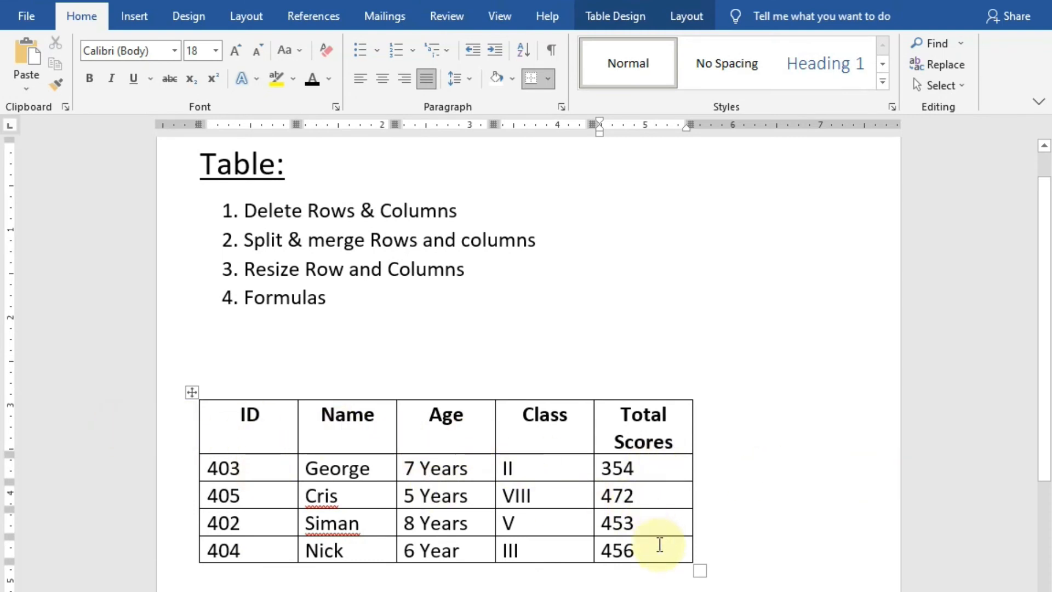
left_click_drag(657, 544, 272, 420)
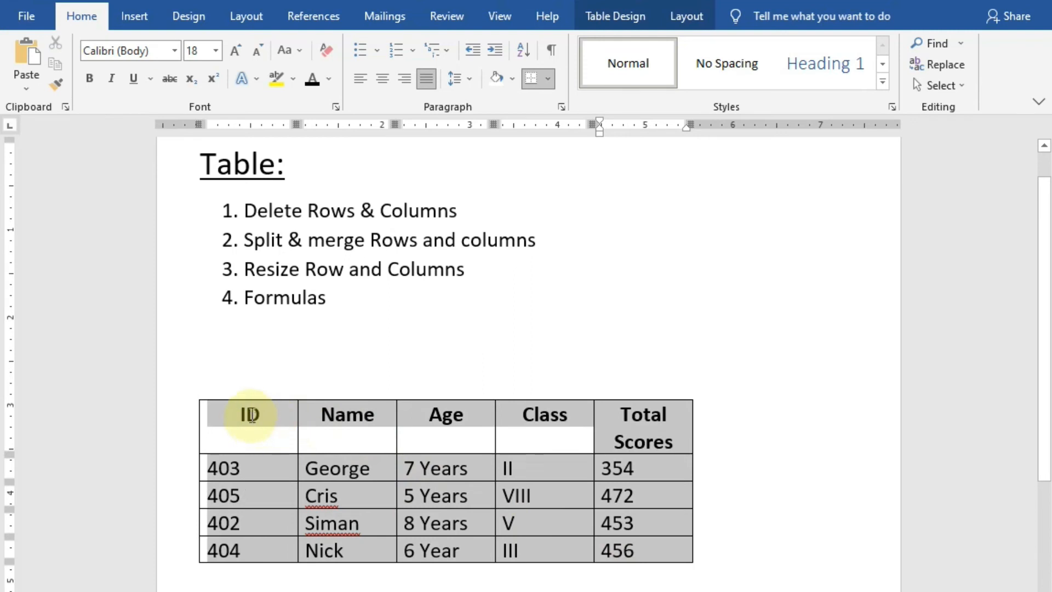
left_click(692, 13)
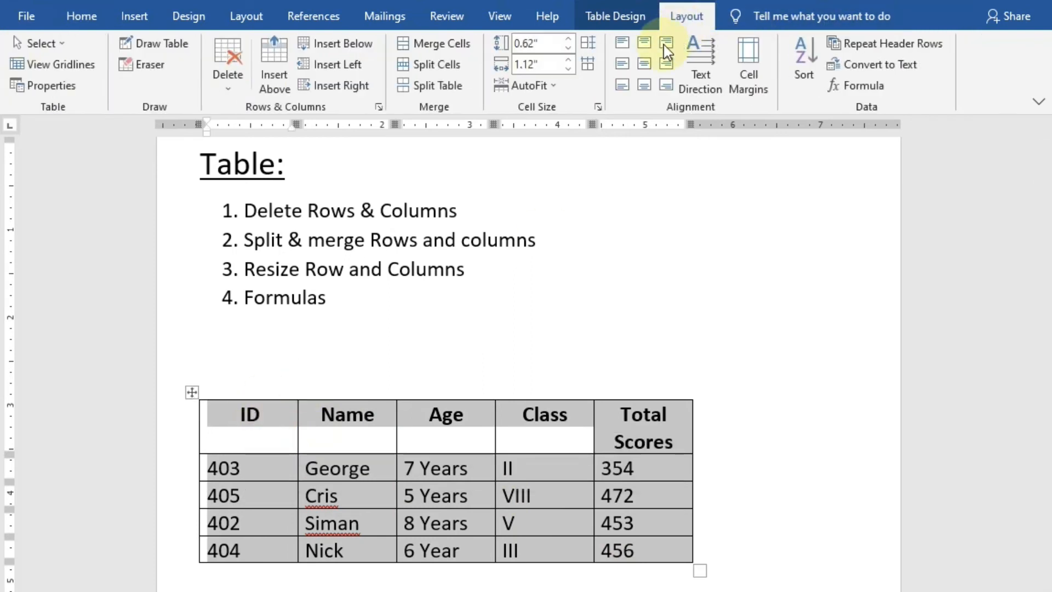
left_click(532, 91)
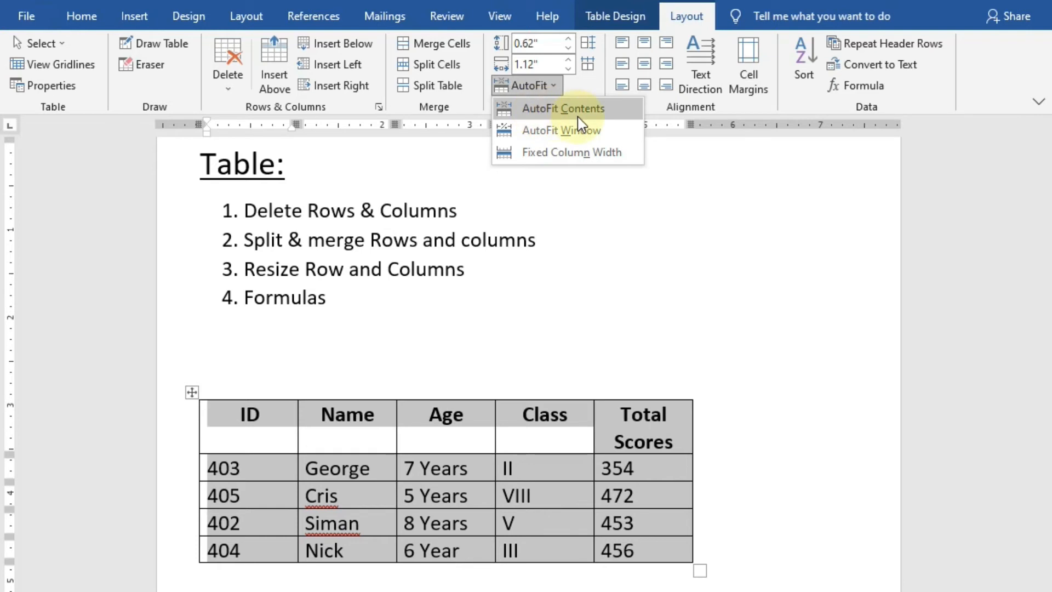
left_click(578, 116)
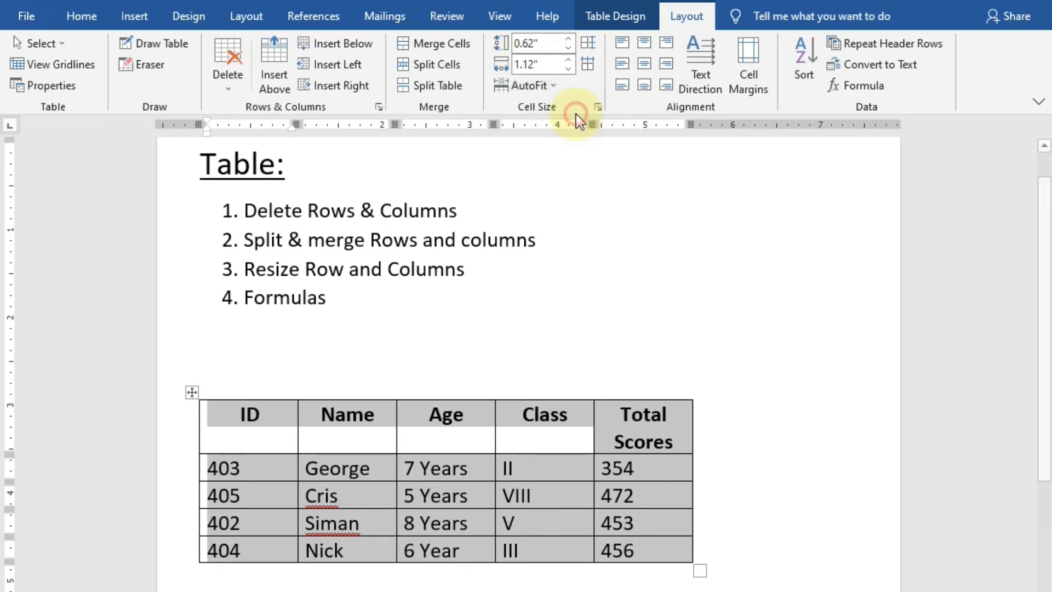
left_click(547, 442)
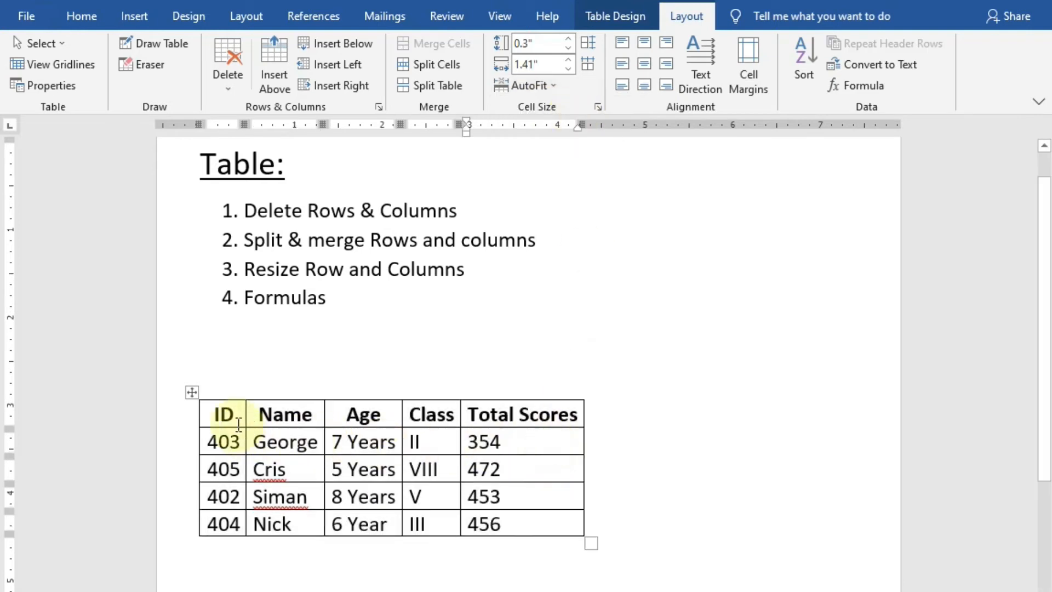
Apply AutoFit Window to the whole scores table so it spans the page width.
left_click_drag(217, 415, 500, 526)
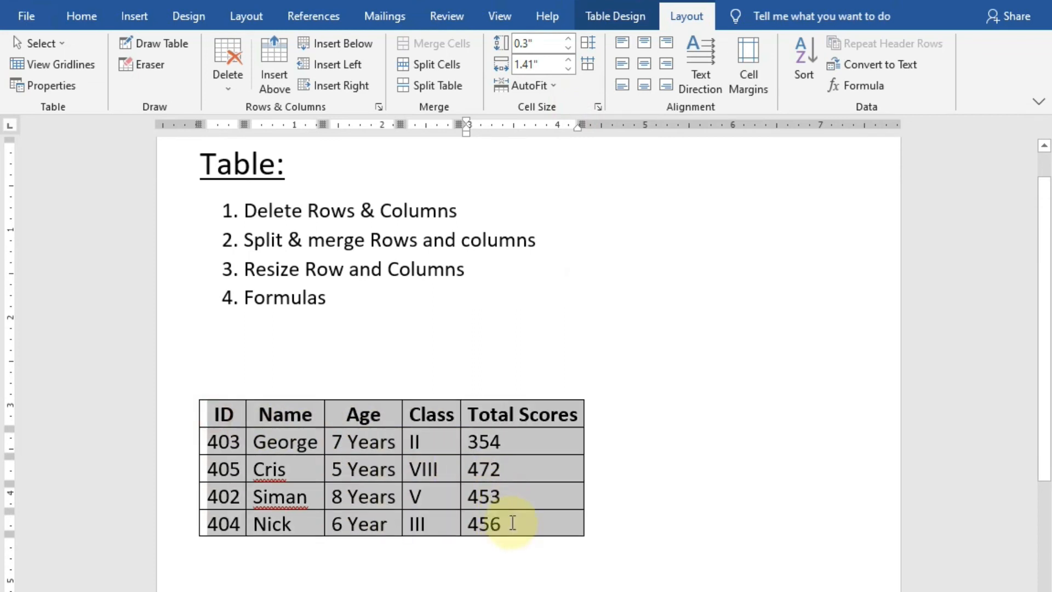
left_click(510, 447)
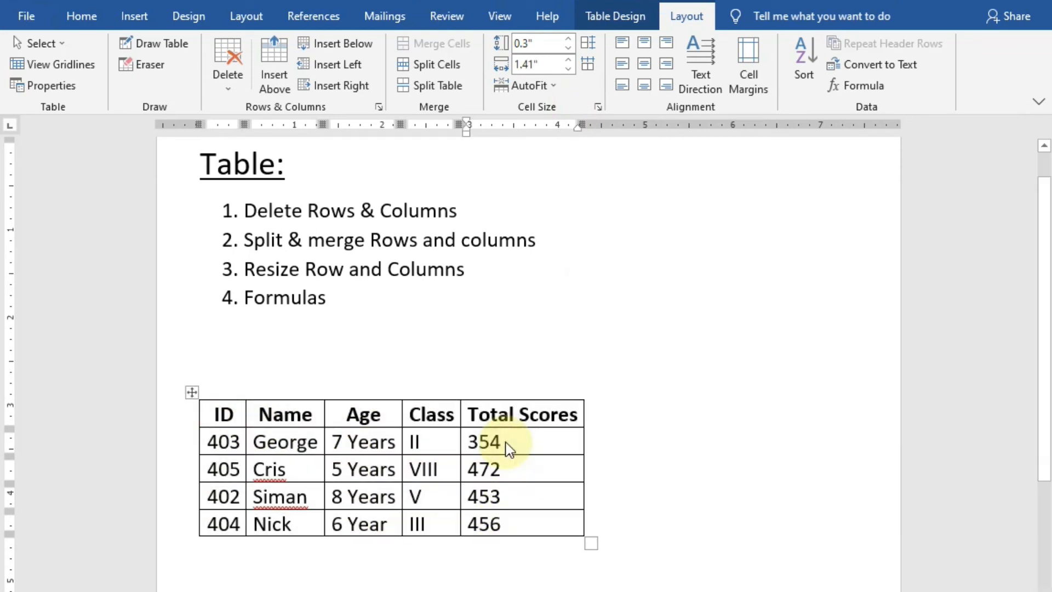
left_click_drag(515, 333, 223, 418)
left_click(515, 522)
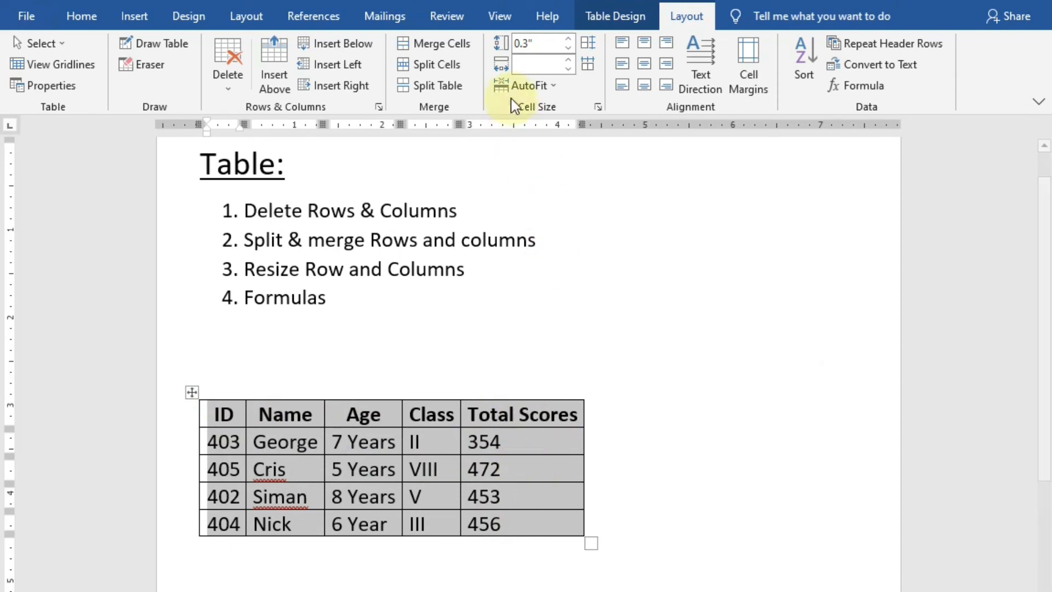
left_click(518, 85)
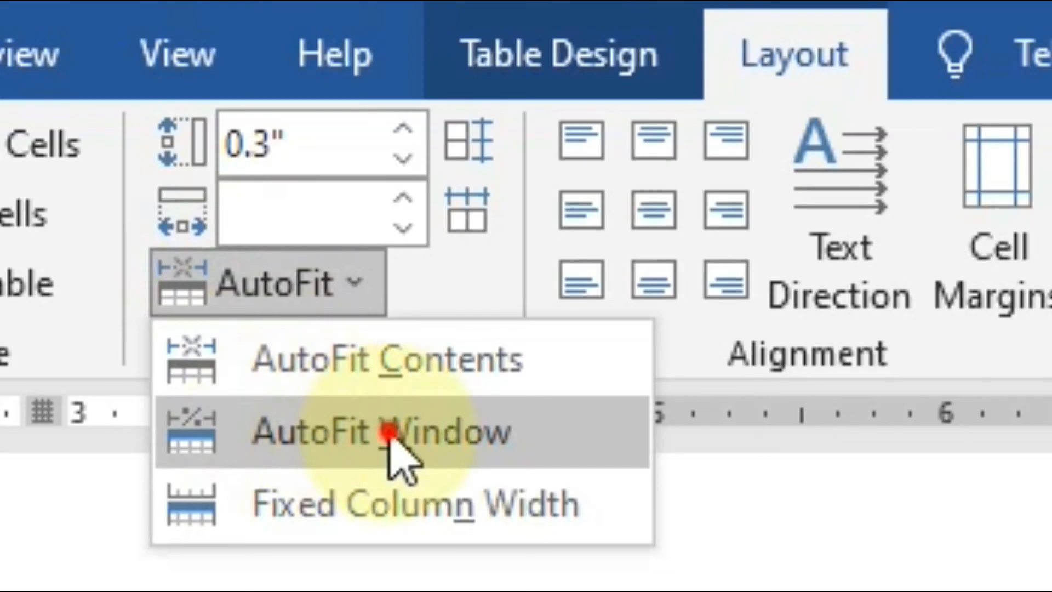
left_click(391, 433)
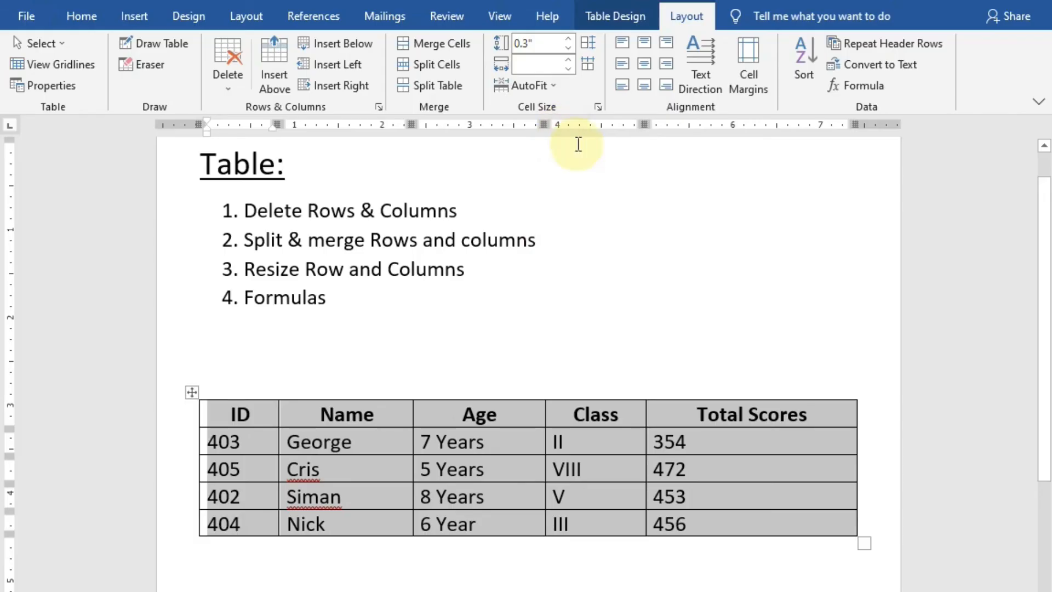
left_click(720, 524)
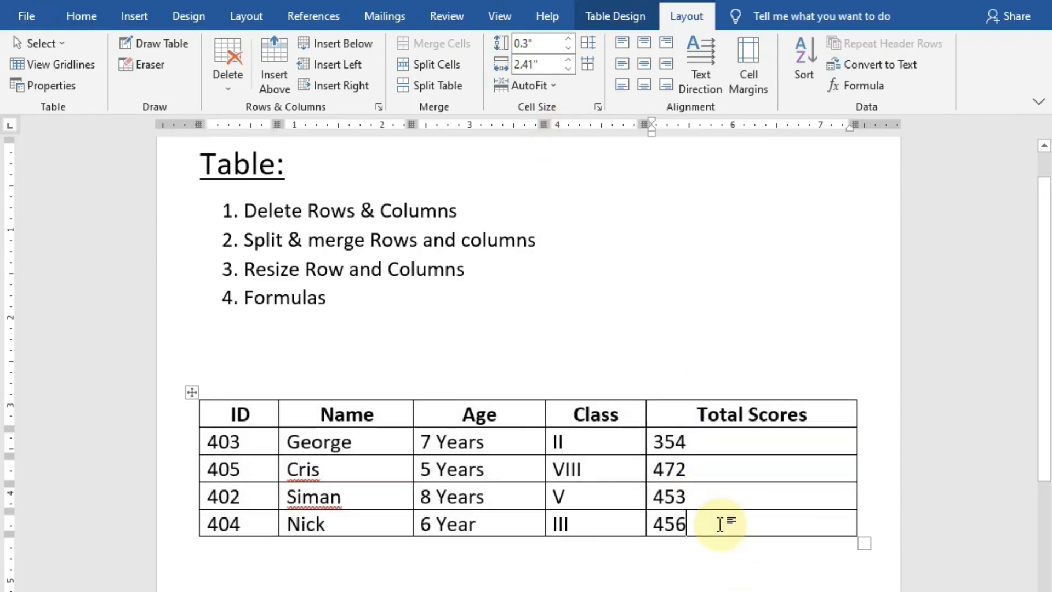
left_click_drag(721, 524, 219, 404)
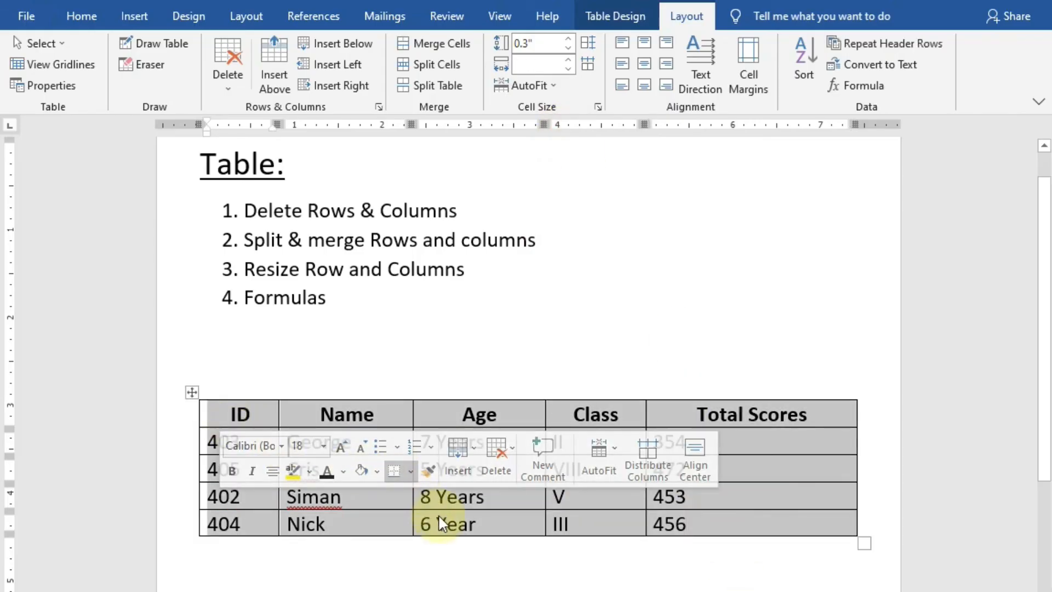
left_click(306, 359)
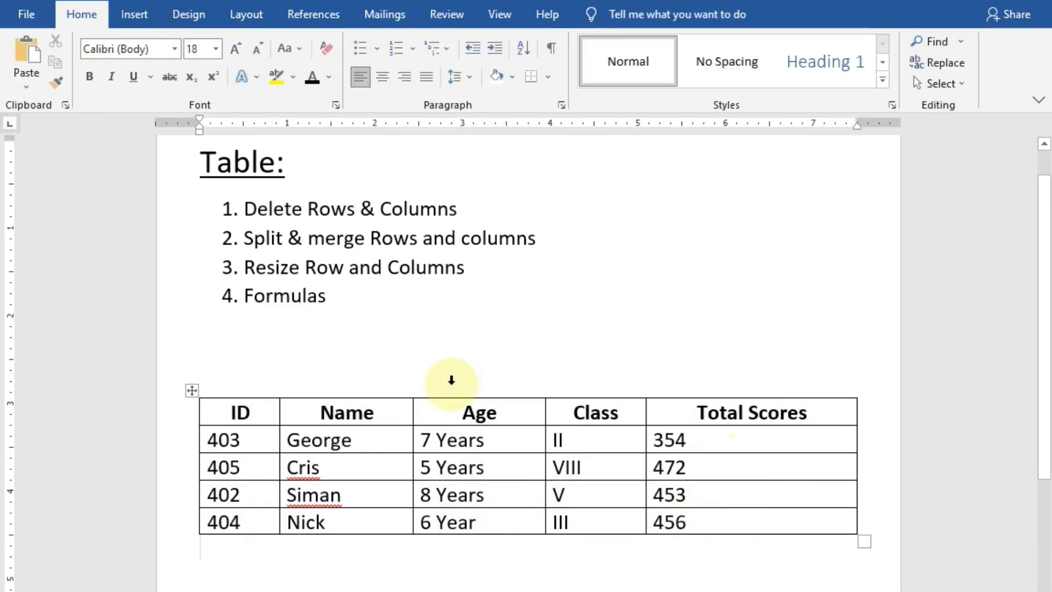
Add a row at the end of the scores table and enter "Grand Total" in its Class column.
left_click(708, 522)
key("Tab")
key("Tab")
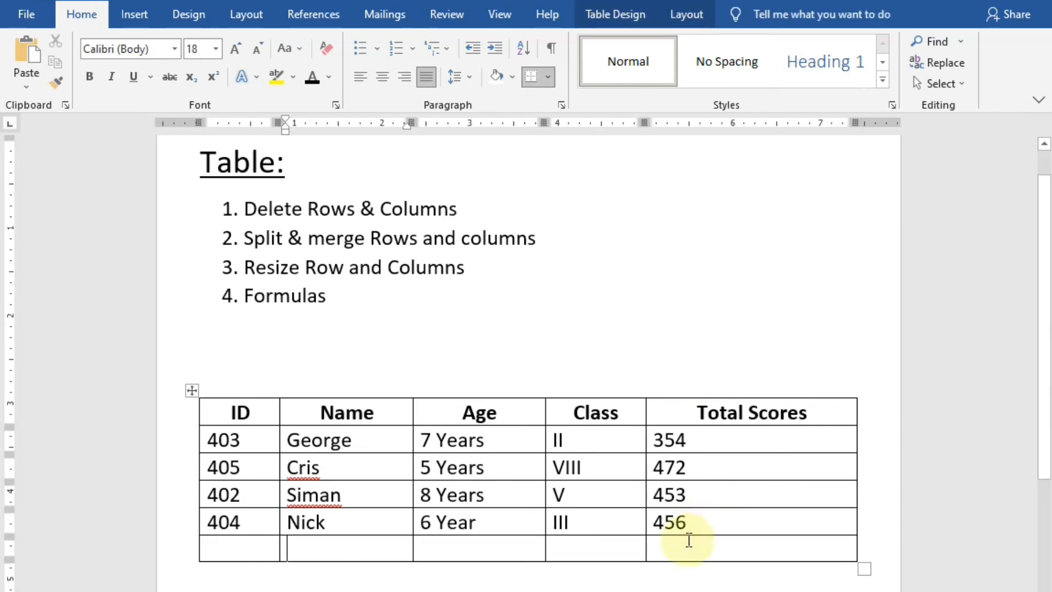
key("Tab")
key("shift+Tab")
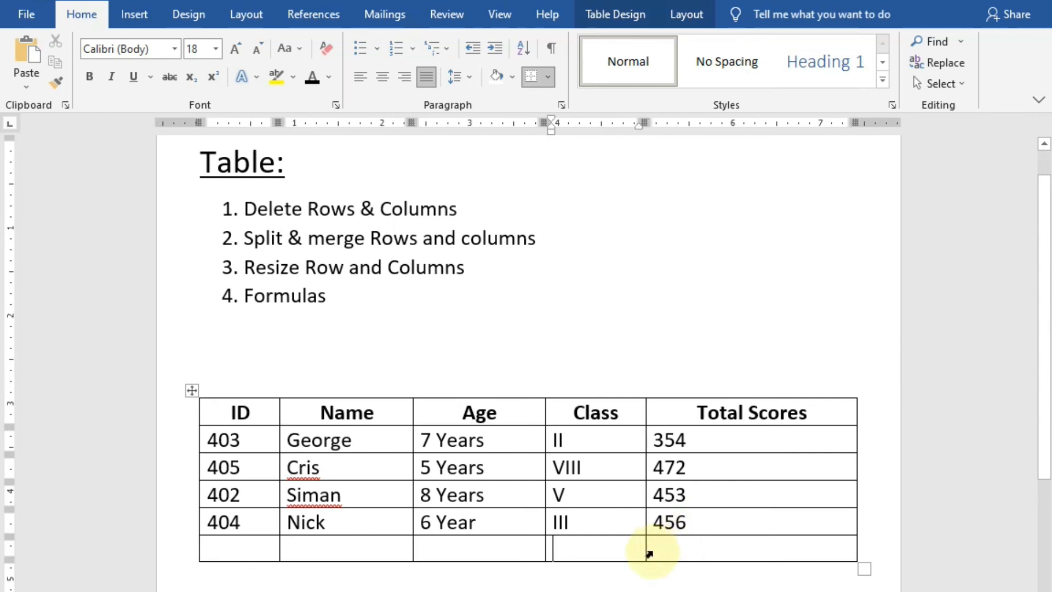
type("Grand")
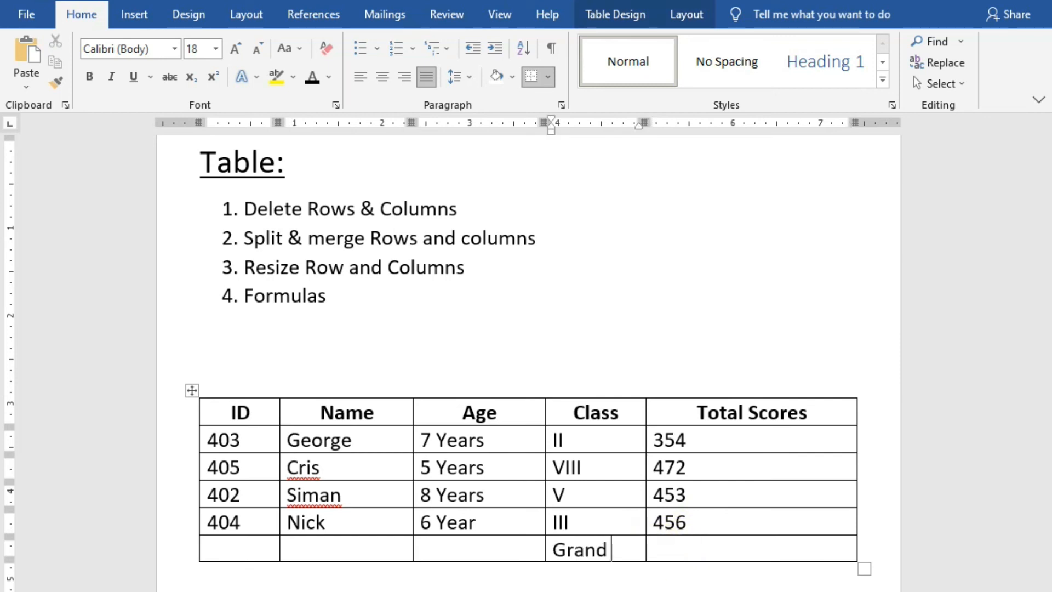
type(" Tota")
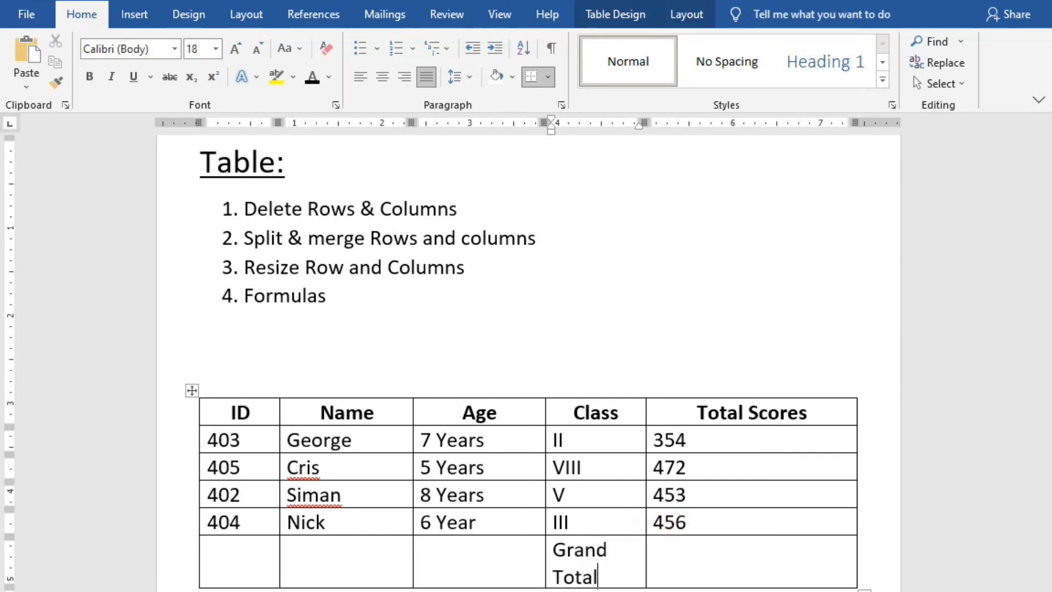
Insert the formula =SUM(ABOVE) in the Total Scores cell of the Grand Total row.
type("l")
left_click(735, 548)
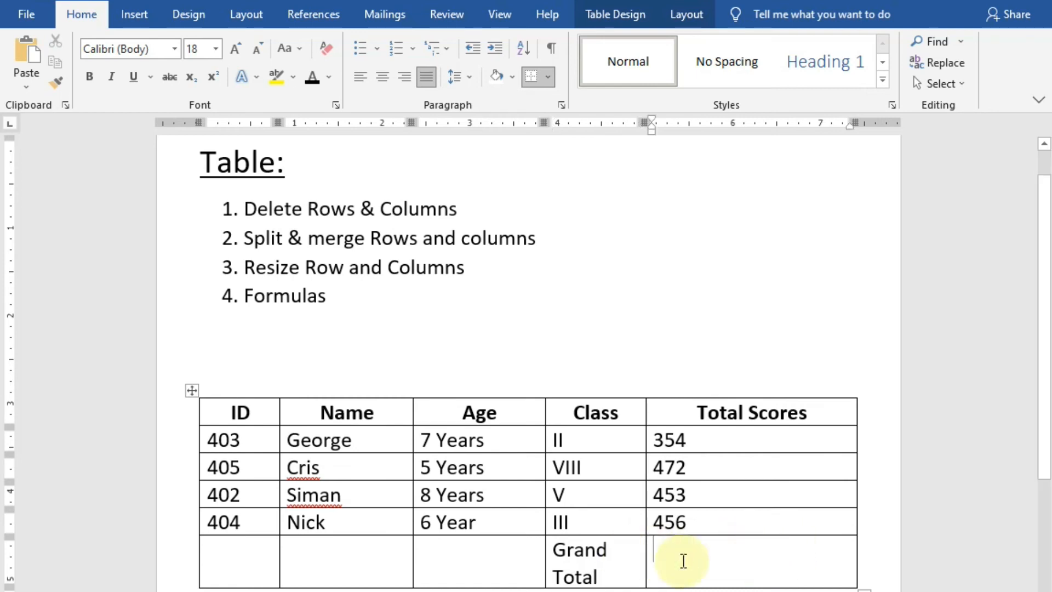
left_click_drag(693, 518, 660, 439)
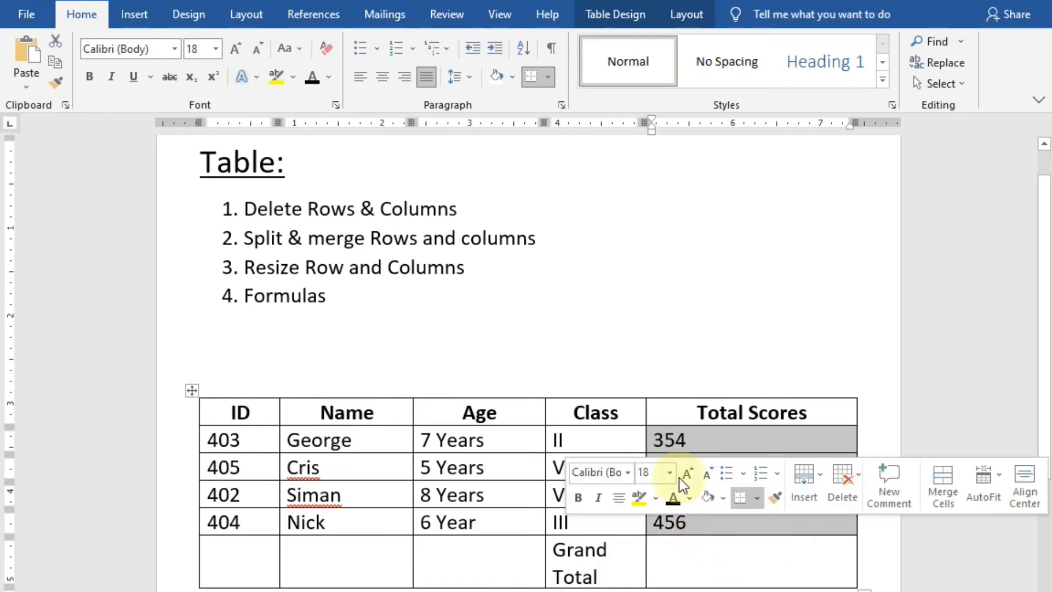
left_click(696, 525)
left_click(686, 553)
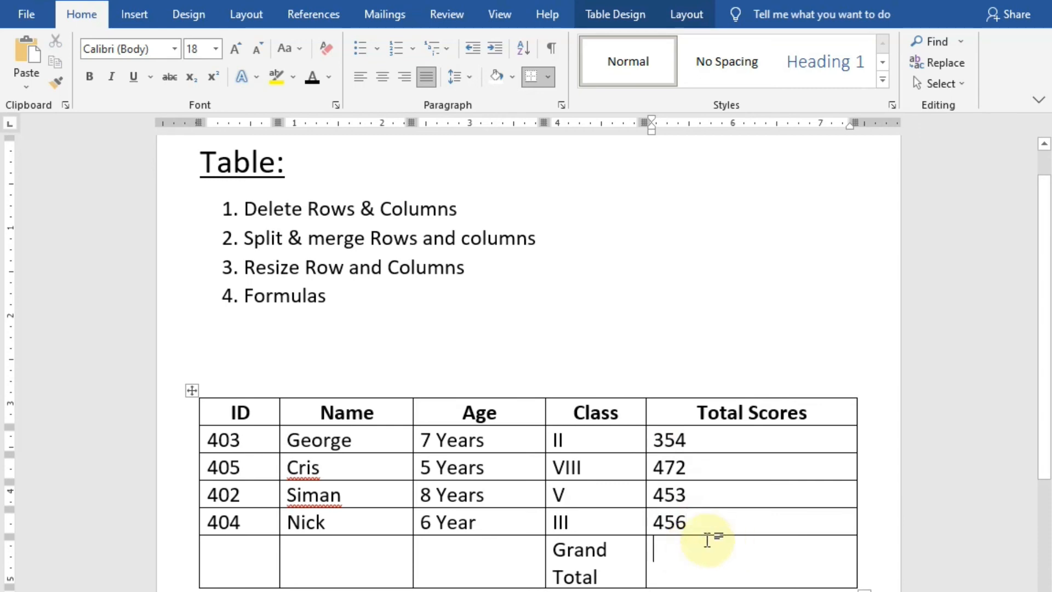
left_click(679, 12)
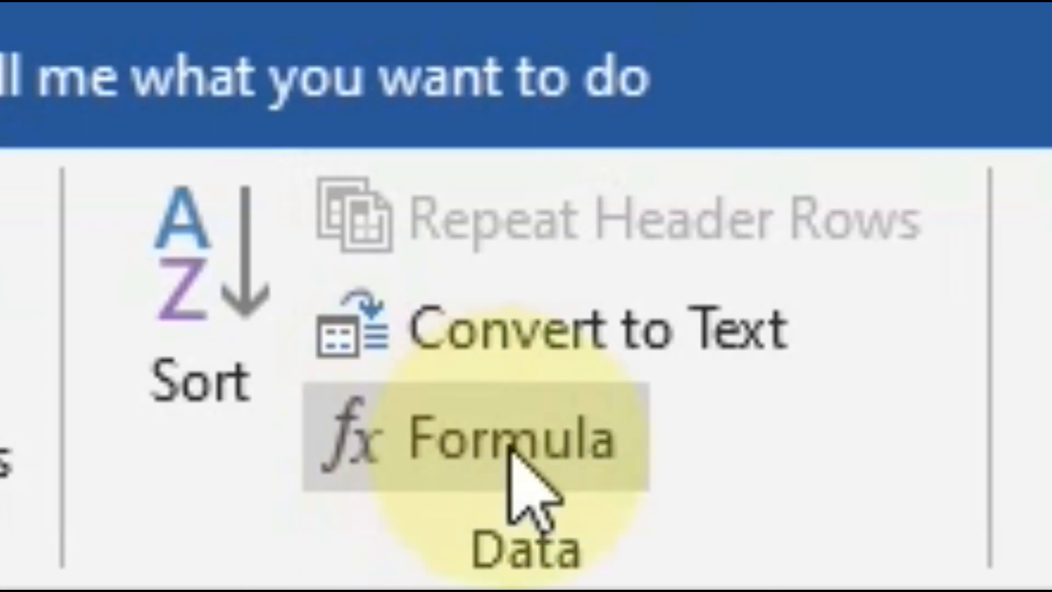
left_click(457, 446)
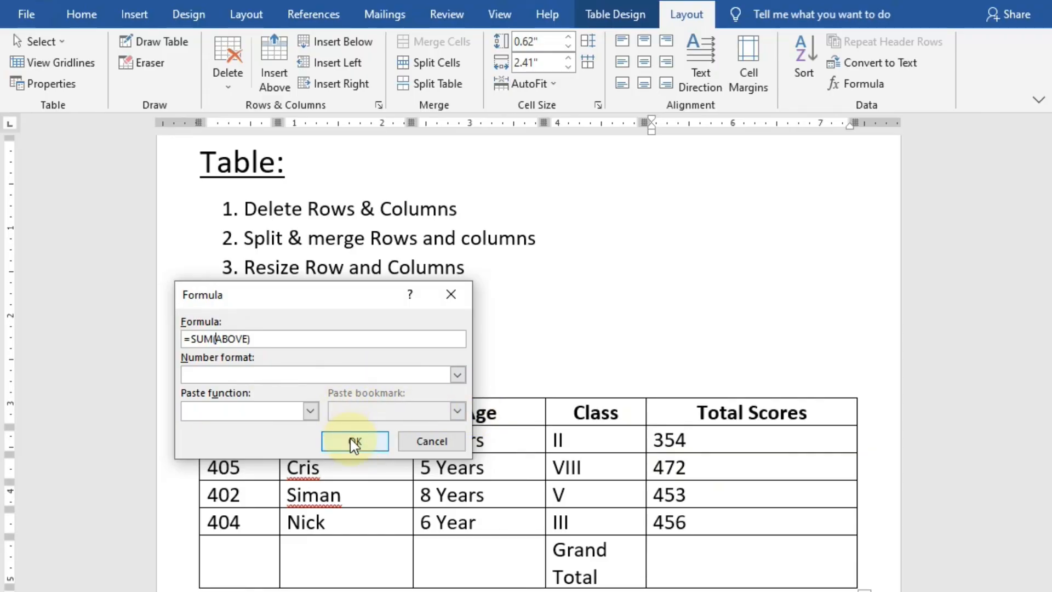
left_click(353, 444)
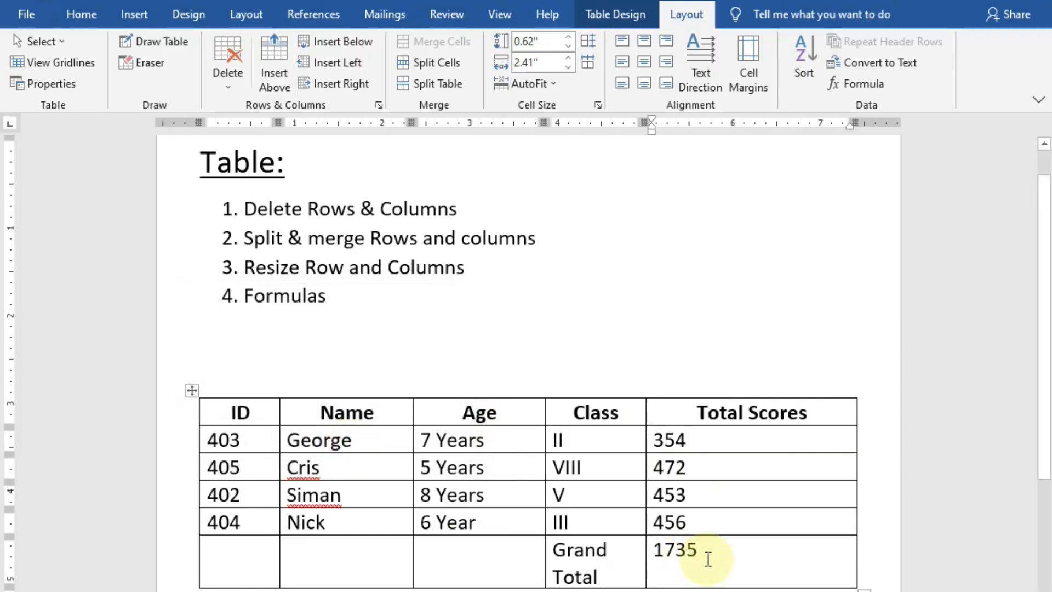
Delete the sum from the Grand Total row's Total Scores cell.
left_click_drag(700, 556, 664, 553)
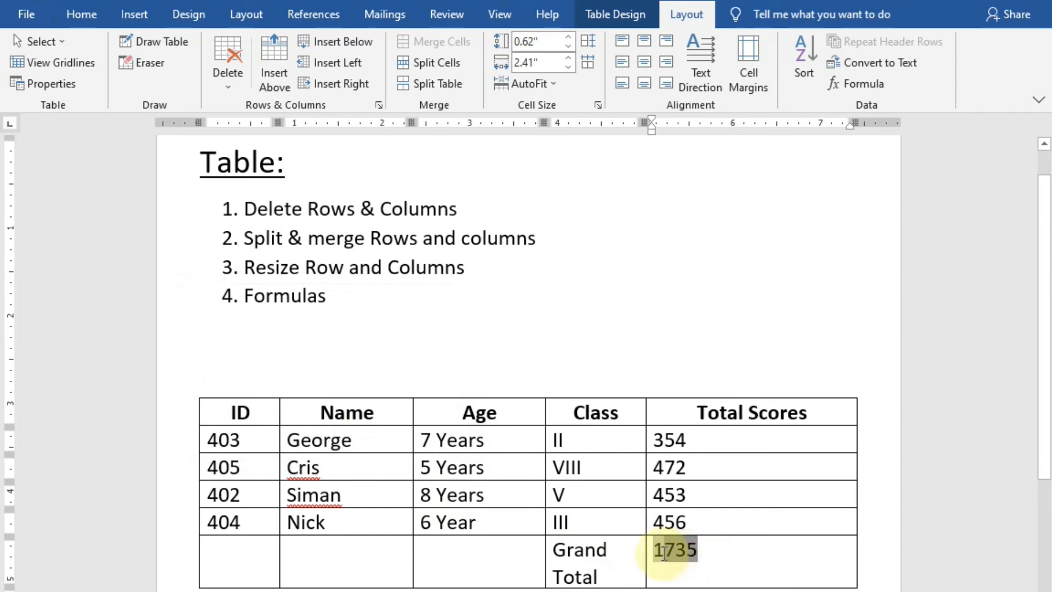
left_click(711, 564)
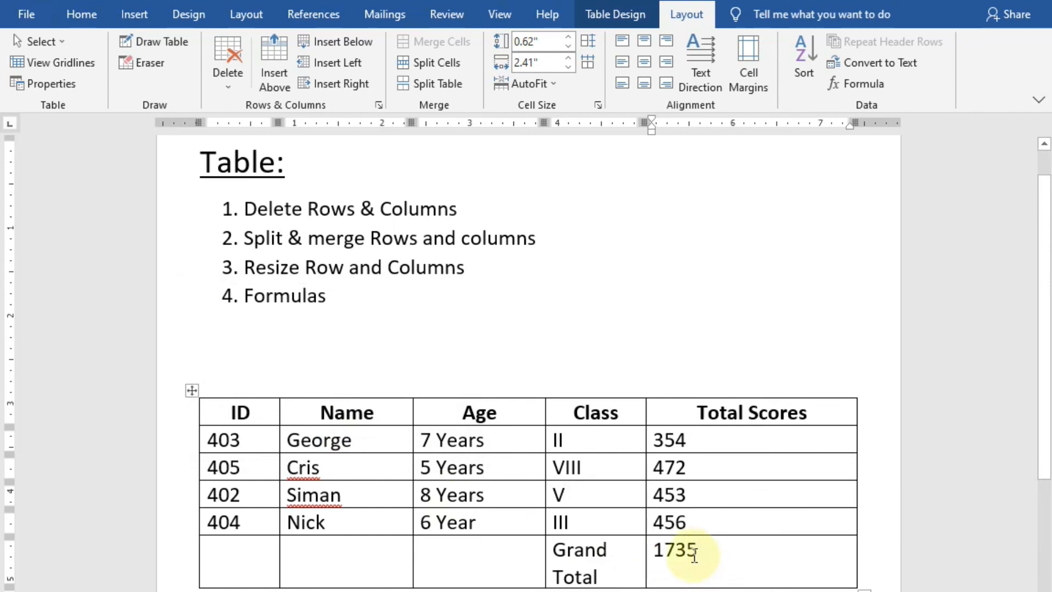
double_click(695, 554)
key("Delete")
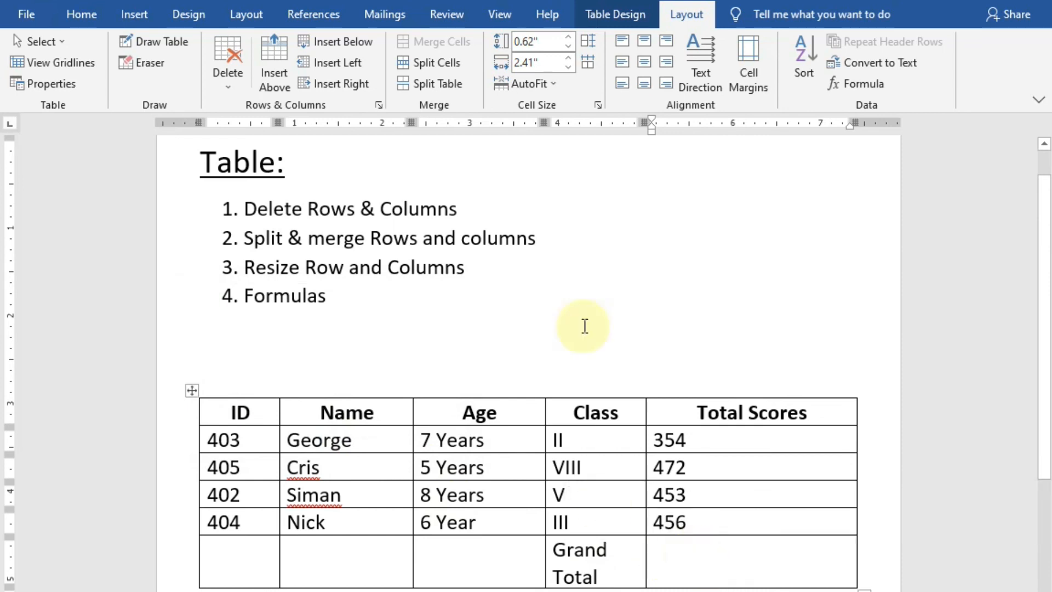
Insert the formula =AVERAGE(Above) in the Grand Total row's Total Scores cell, replacing the suggested SUM with the AVERAGE function.
left_click_drag(681, 524, 660, 440)
left_click(664, 558)
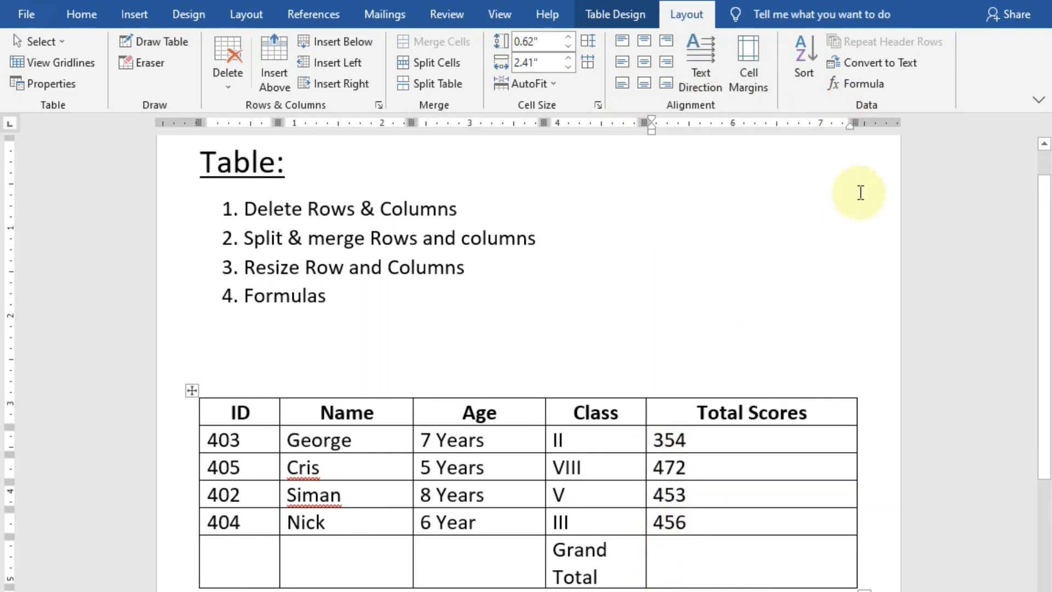
left_click(863, 88)
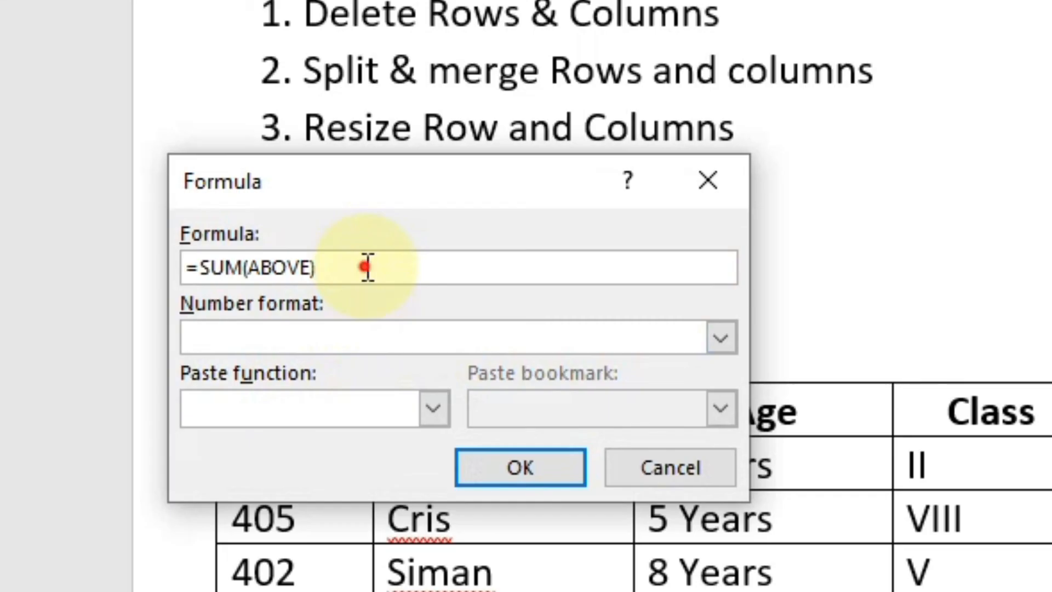
left_click_drag(275, 337, 213, 334)
left_click_drag(242, 250, 201, 248)
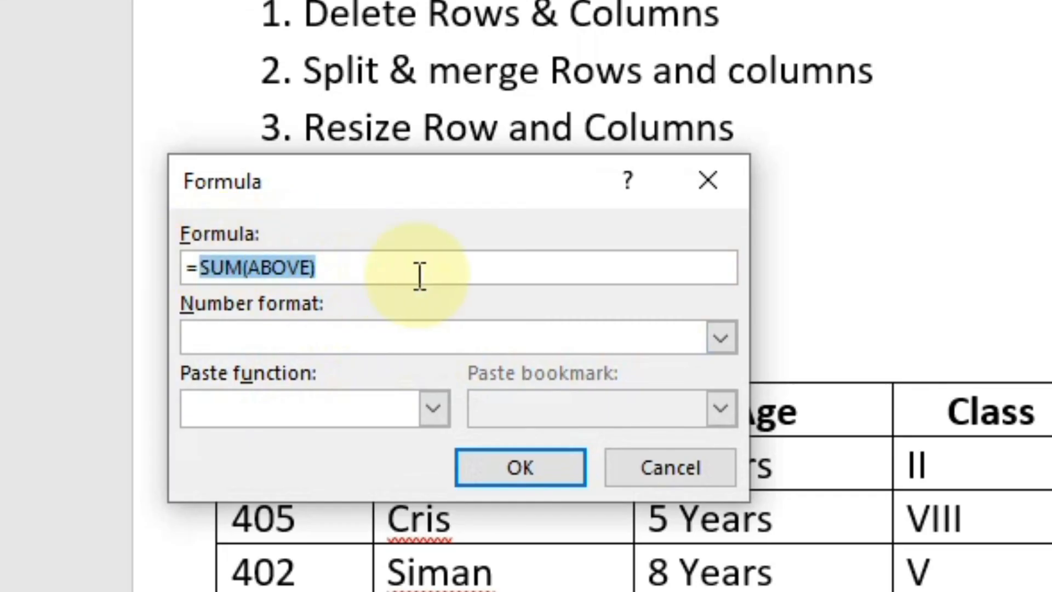
key("BackSpace")
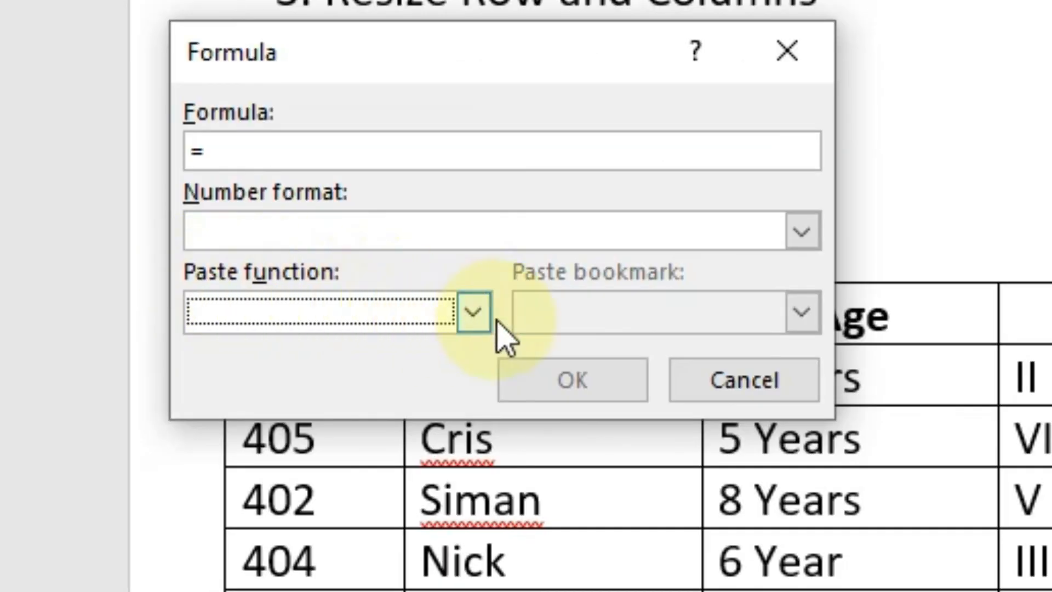
left_click(475, 313)
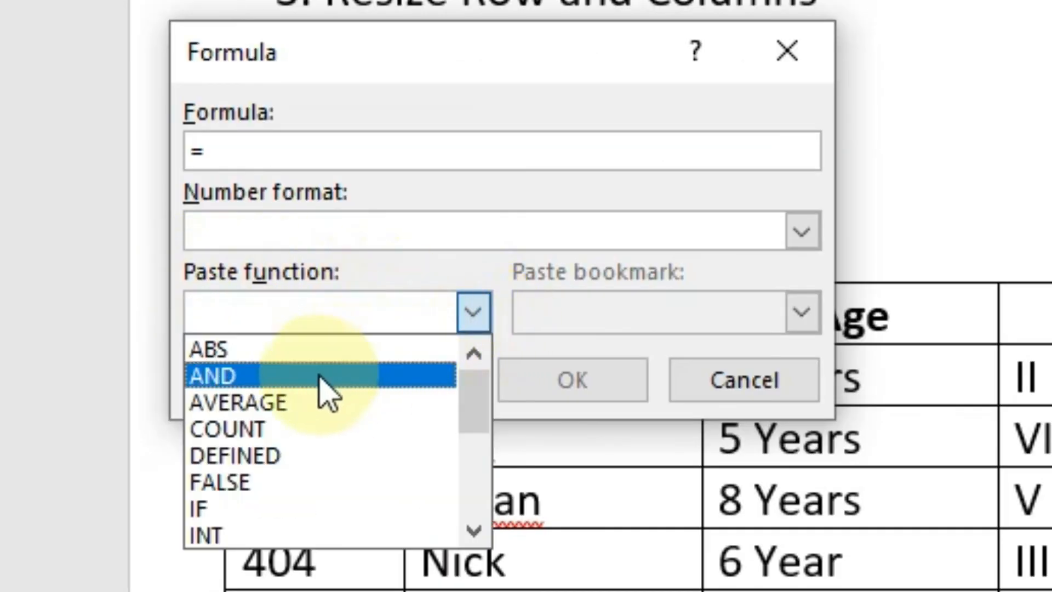
left_click(272, 404)
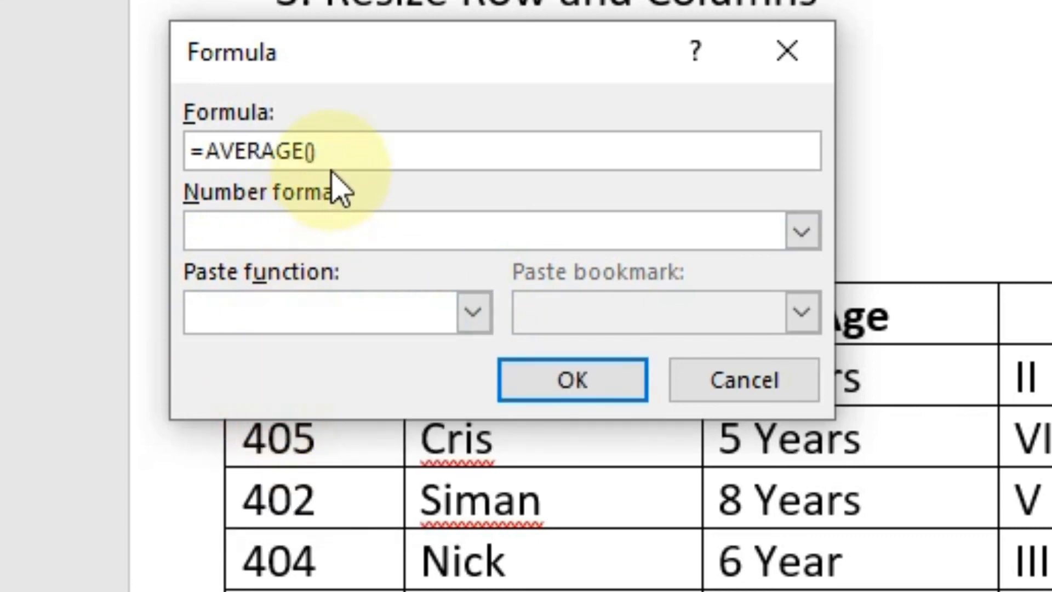
type("Above")
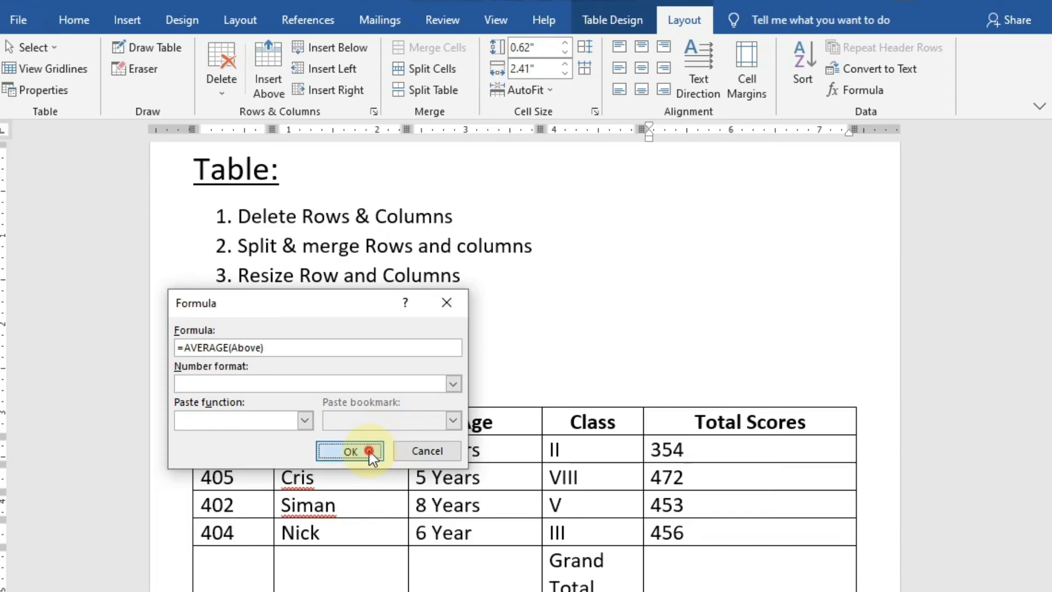
left_click(622, 383)
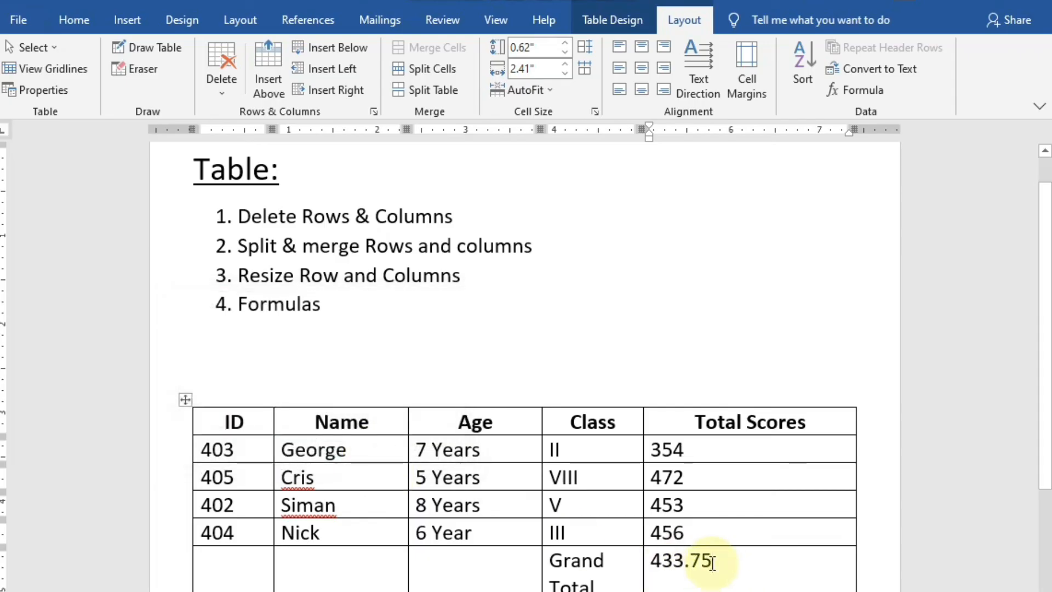